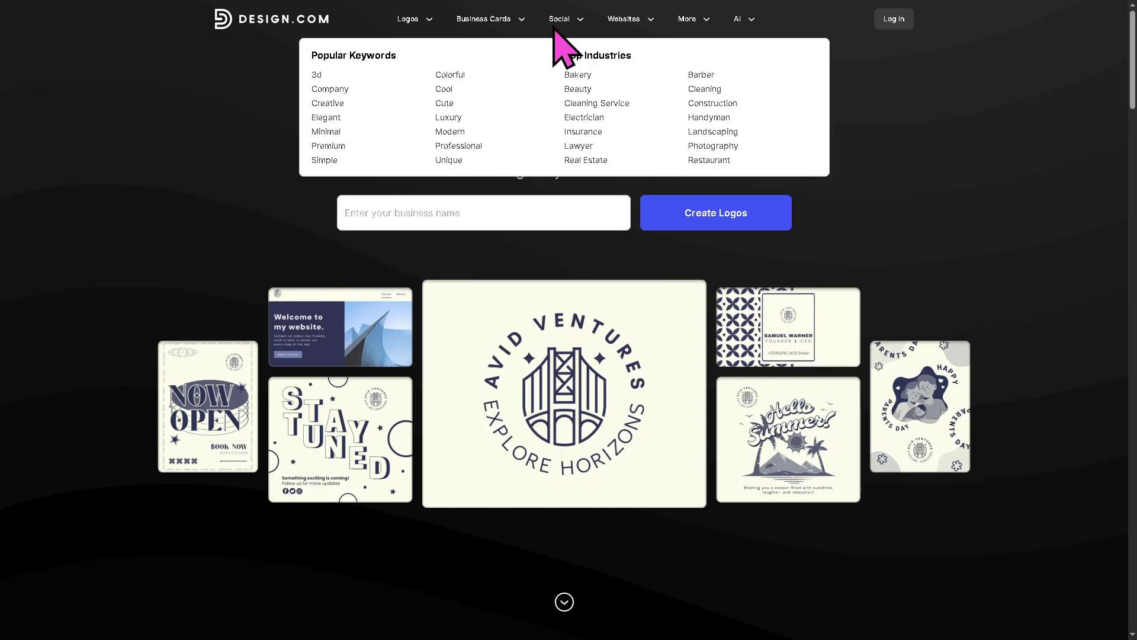
Step: Visit the Website Builder page, switch the browser to full screen, and bring up the sign-in form
mouse_move(637, 24)
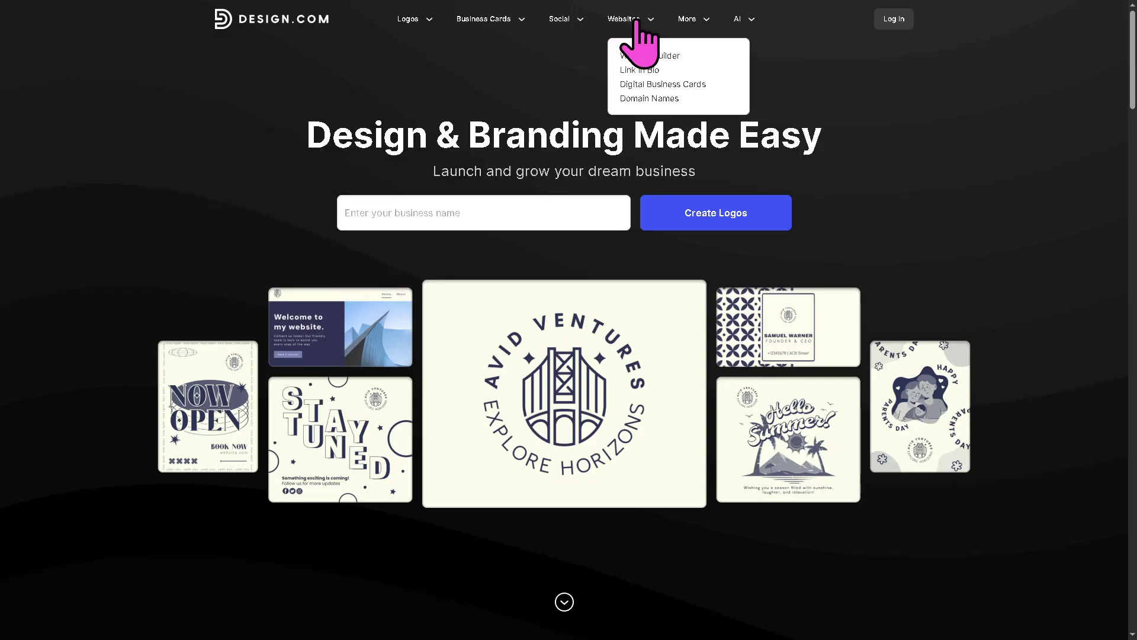
left_click(641, 57)
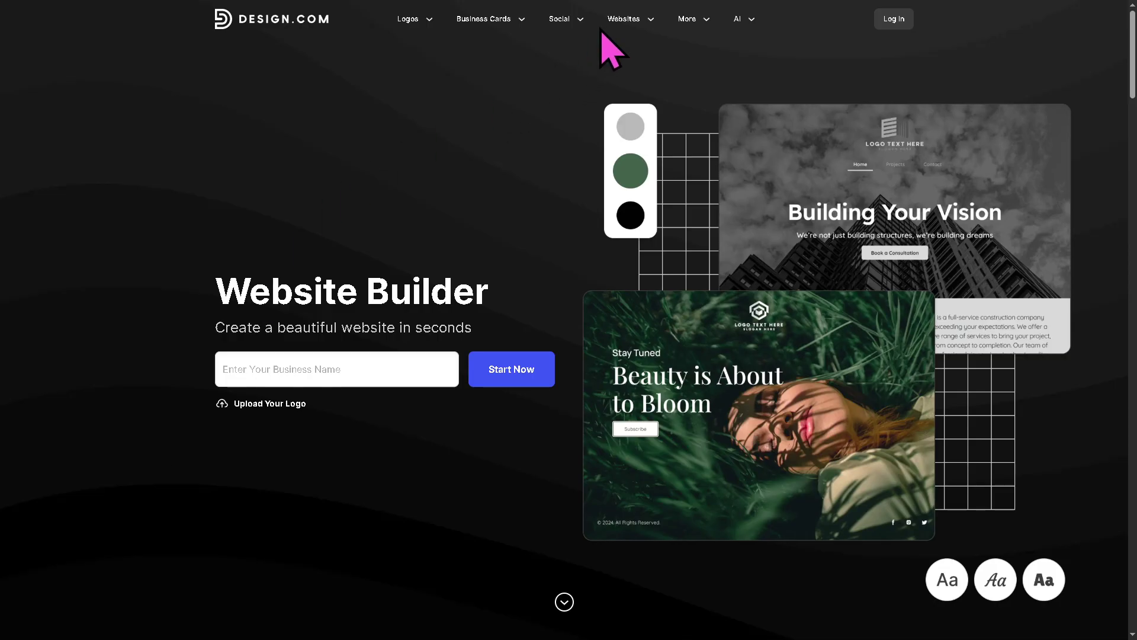
mouse_move(616, 26)
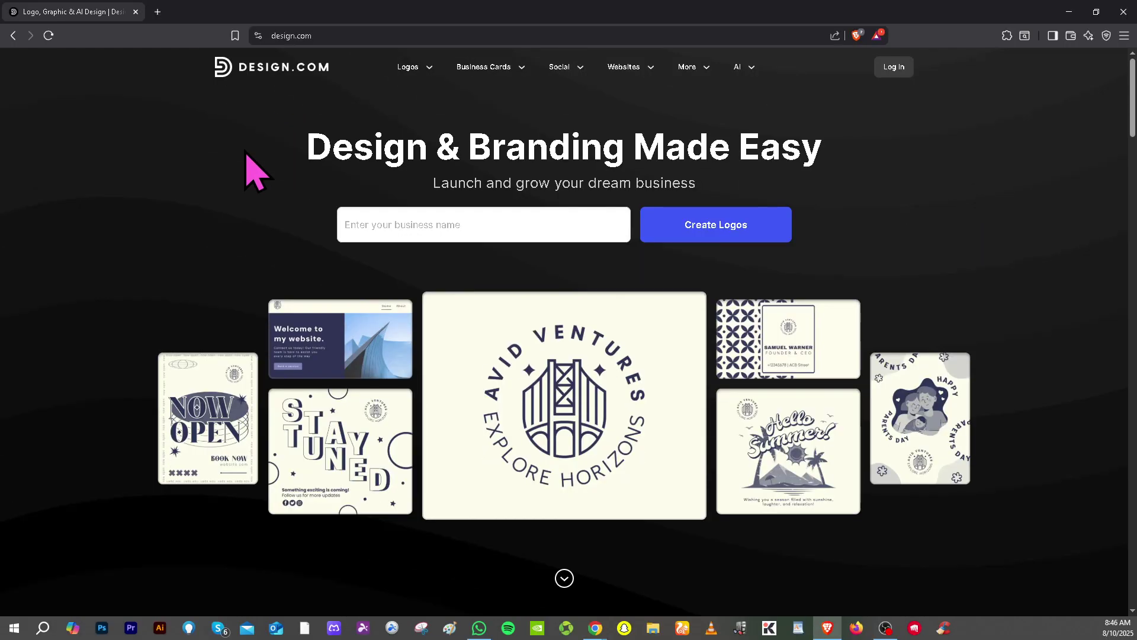
key("F11")
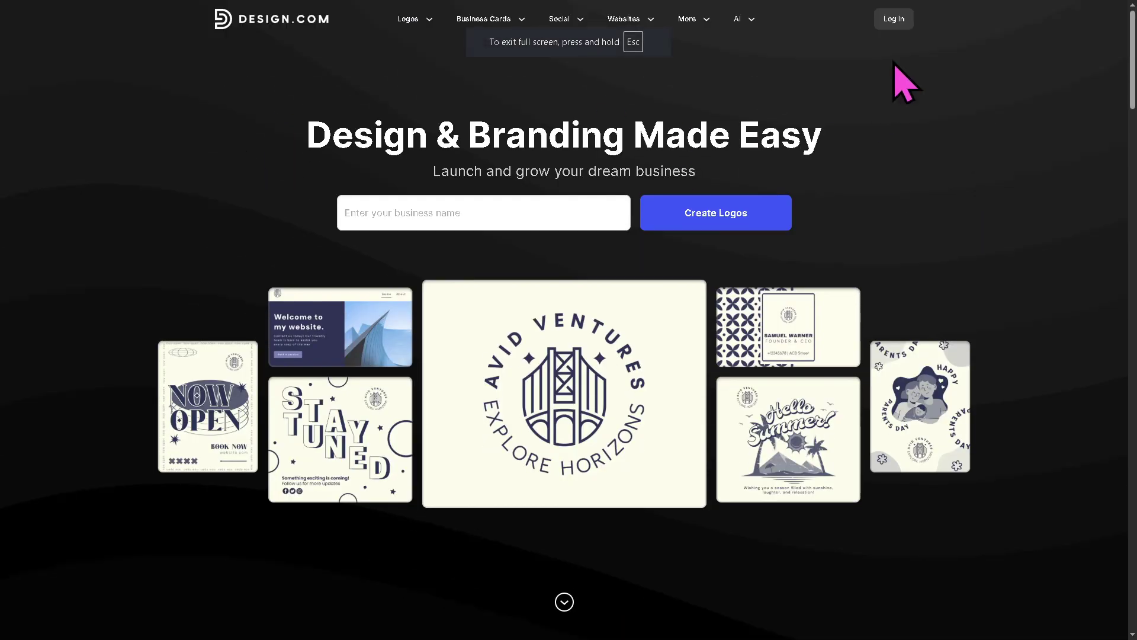
left_click(896, 20)
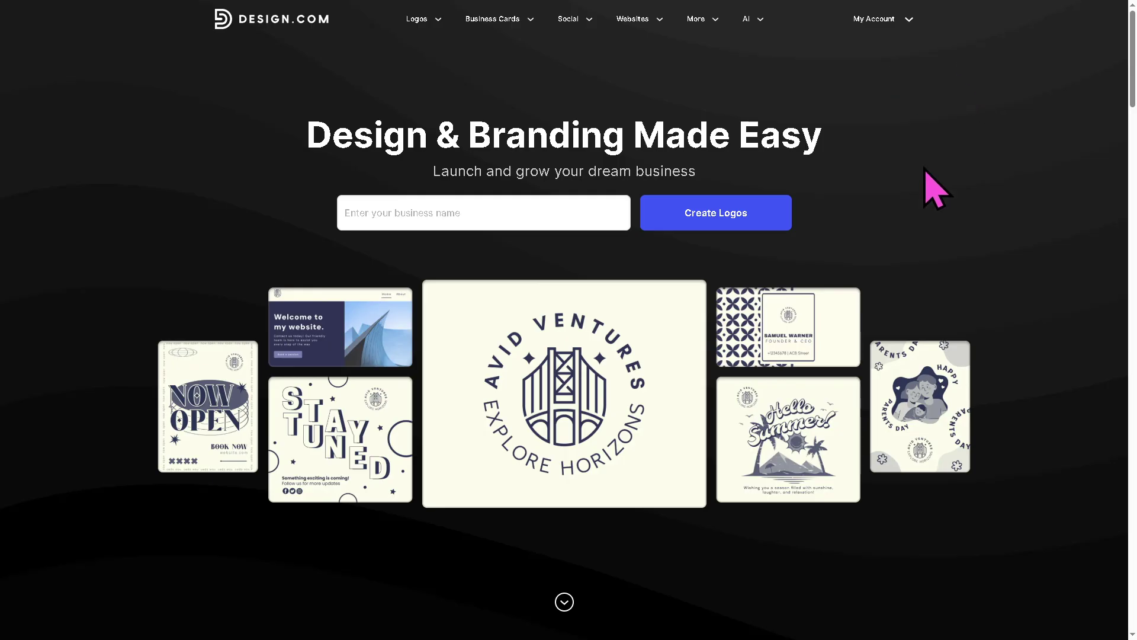
scroll(956, 195, "down", 2)
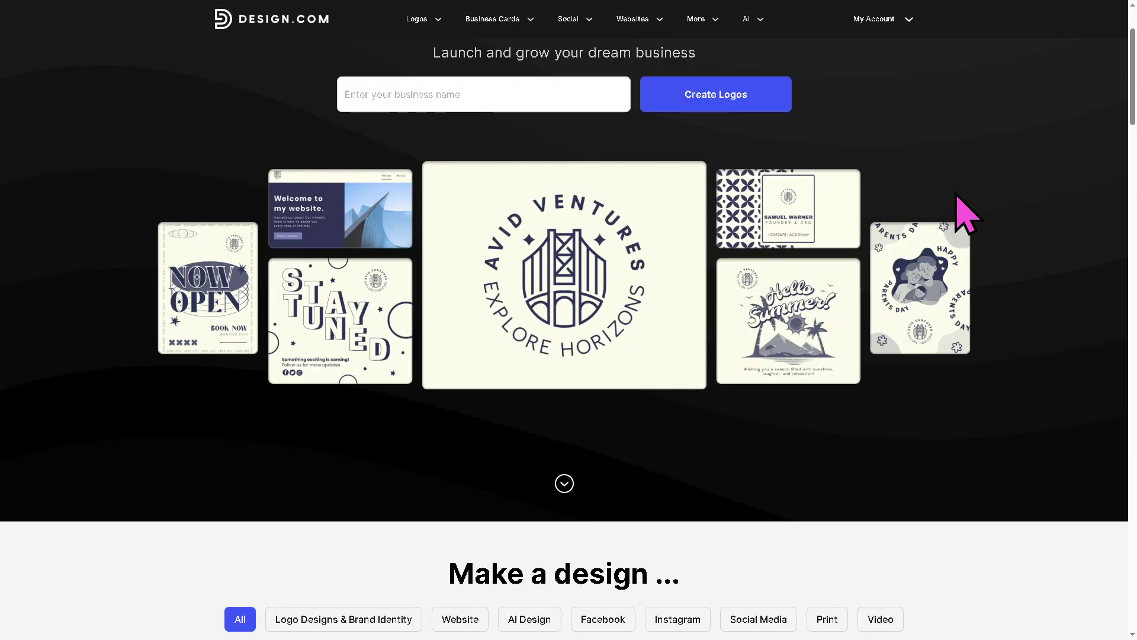
scroll(927, 280, "down", 2)
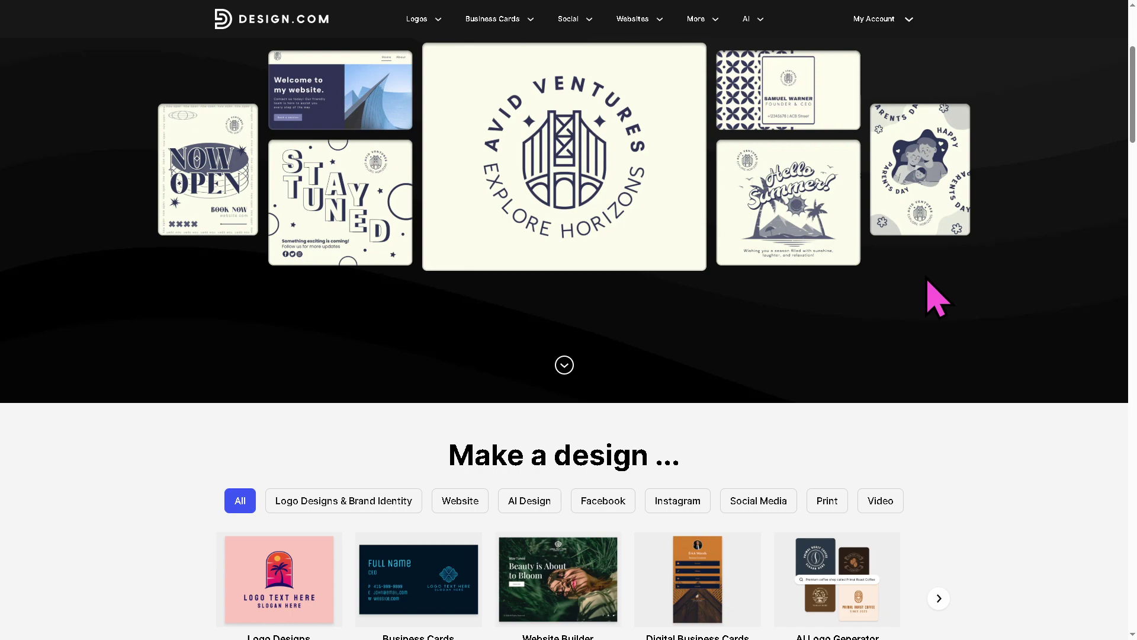
scroll(839, 334, "down", 3)
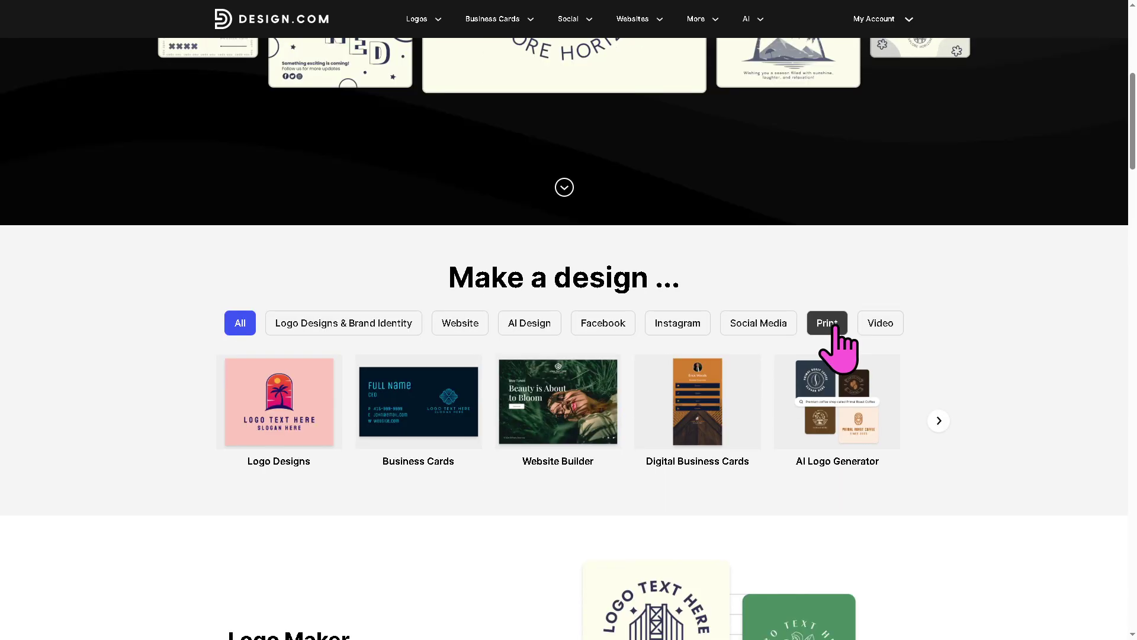
scroll(941, 379, "down", 2)
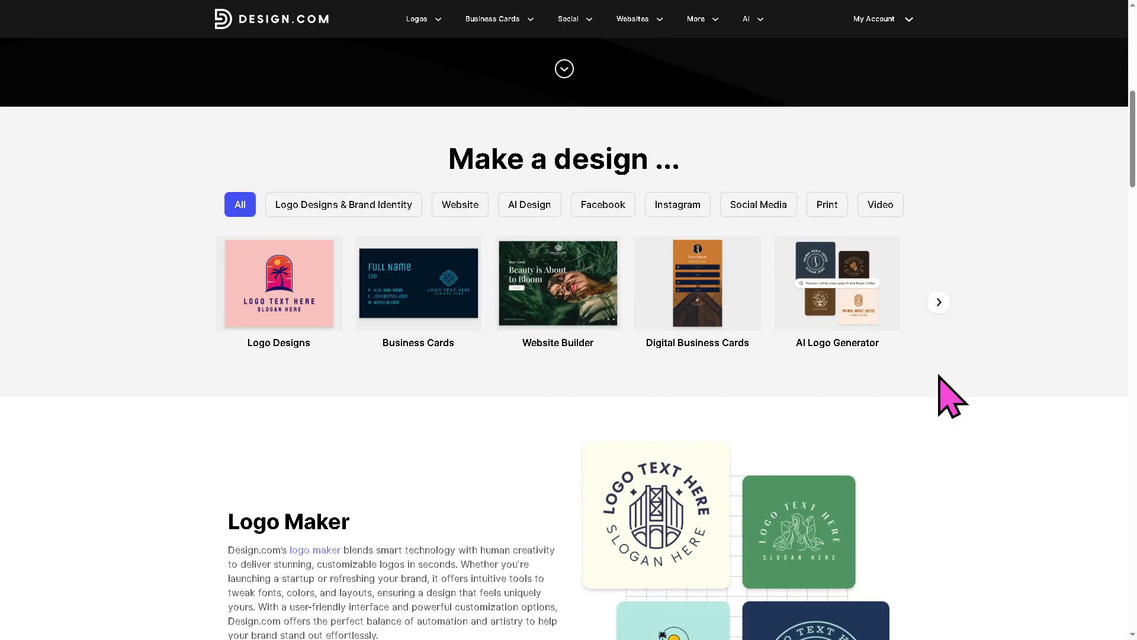
scroll(951, 395, "down", 2)
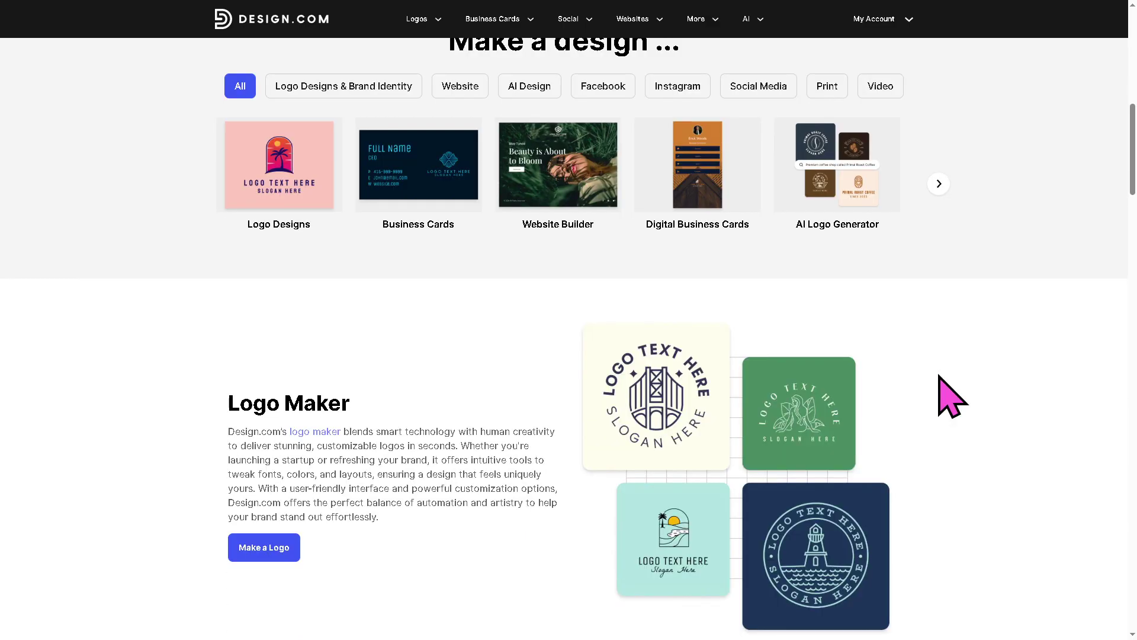
scroll(951, 395, "down", 1)
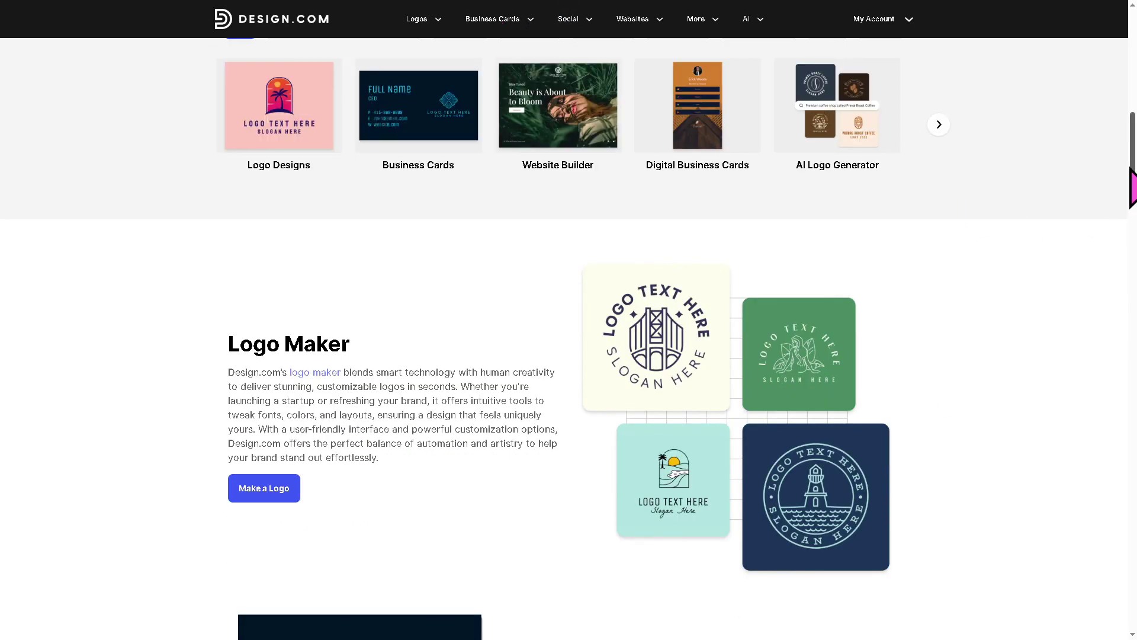
left_click_drag(1133, 187, 1133, 85)
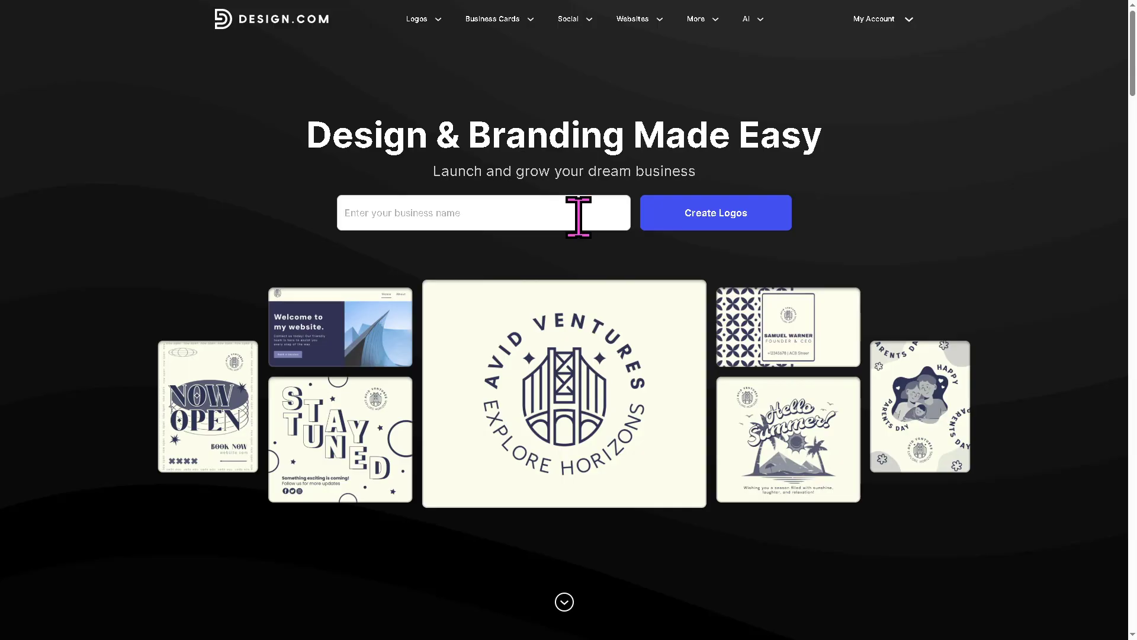
Step: Search logos for the business name 'How to use DESIGN.COM' with keywords 'design, creative'
left_click(716, 213)
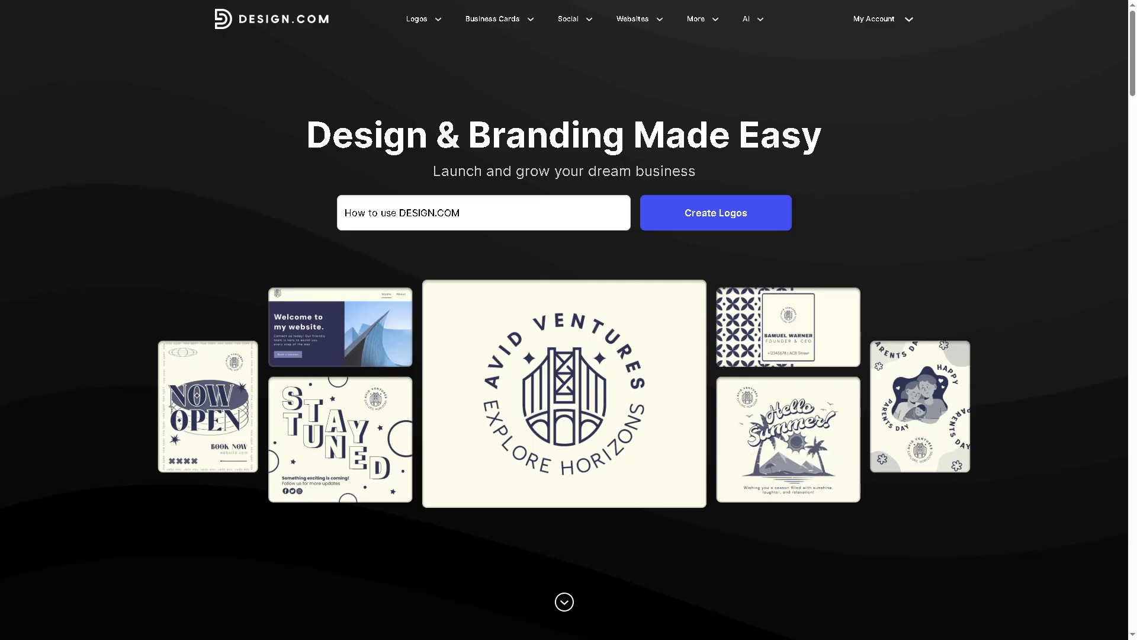
key("Return")
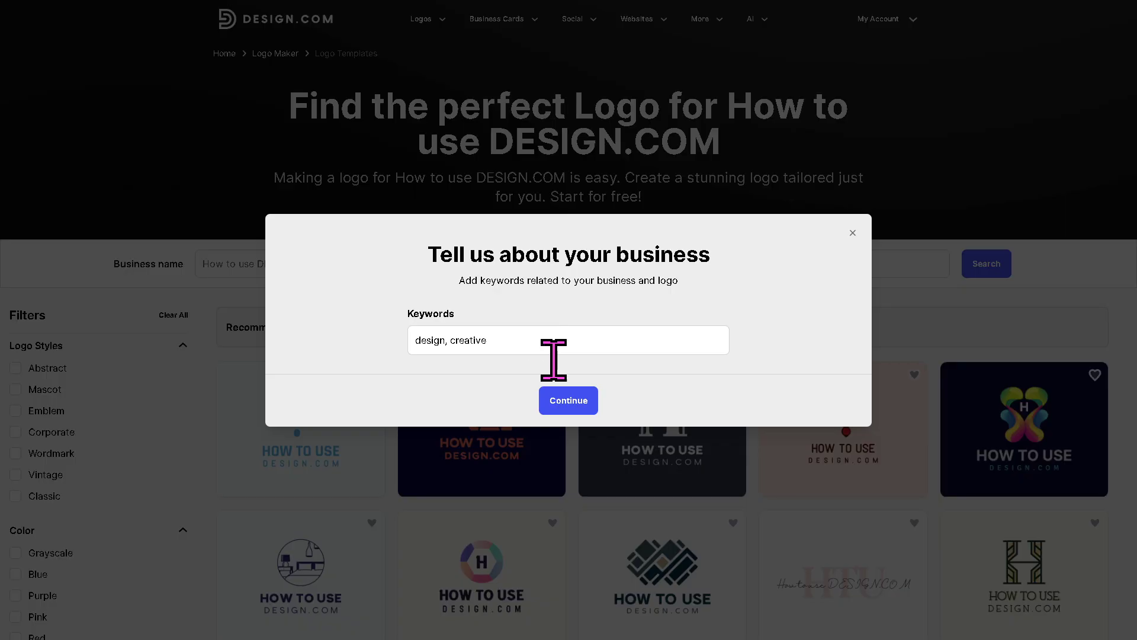
Step: Submit the keywords to generate logo results and scroll down through them
left_click(570, 401)
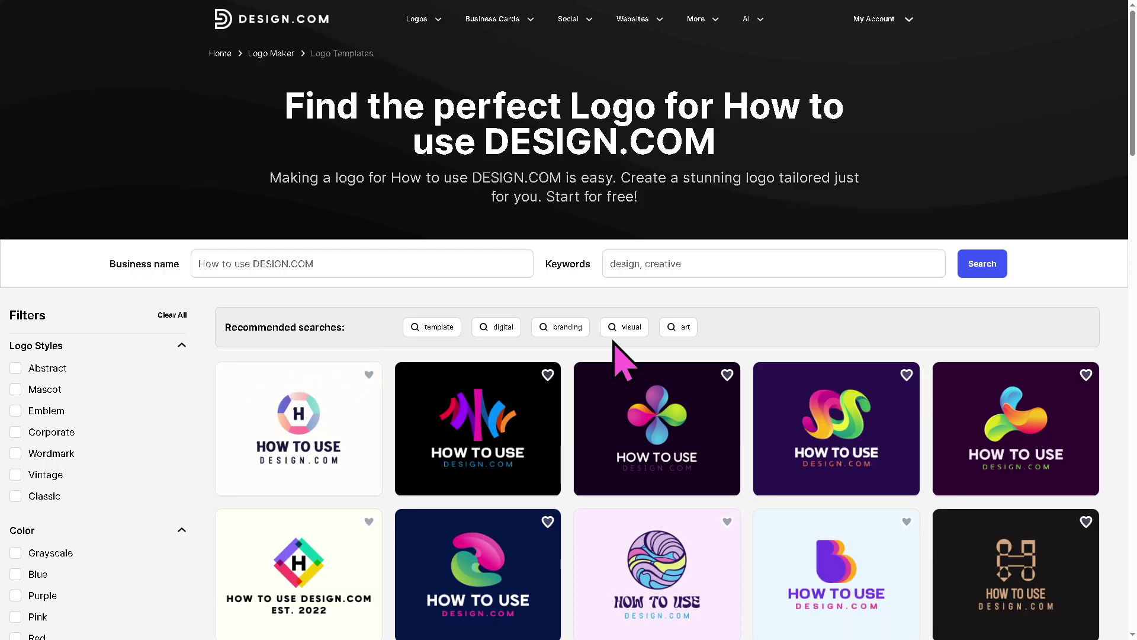
scroll(1133, 169, "down", 2)
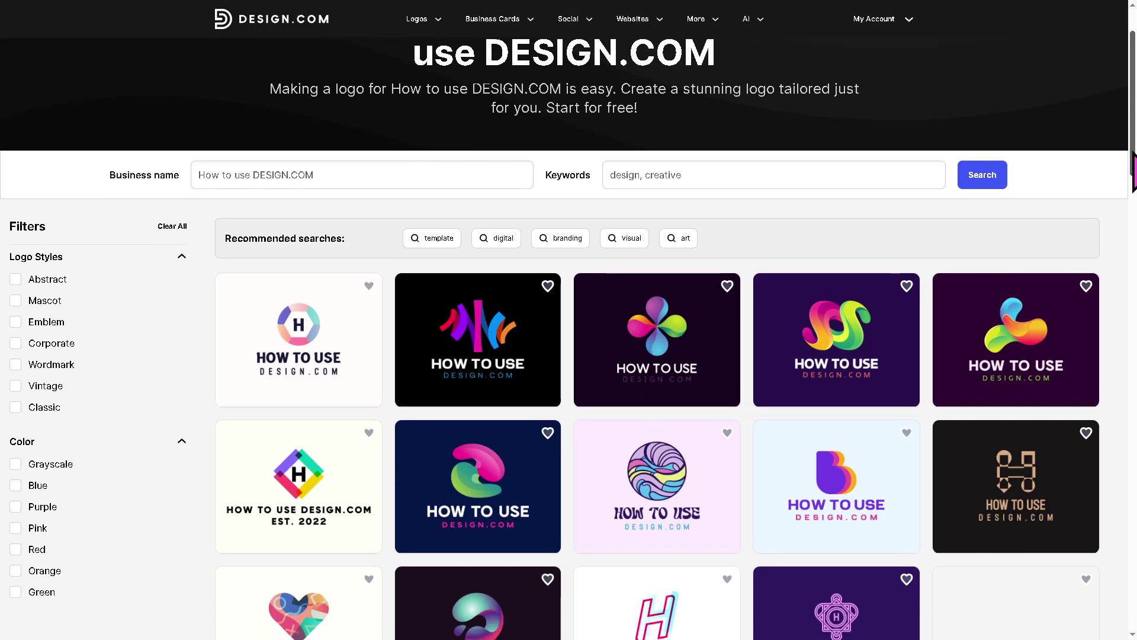
scroll(1134, 168, "down", 3)
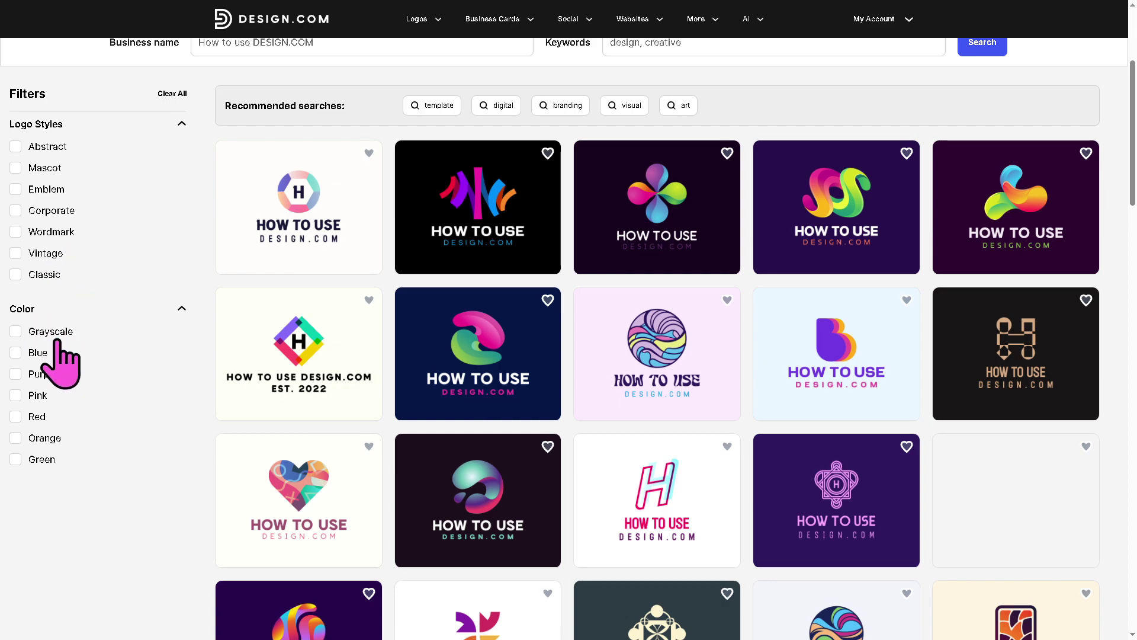
Step: Filter the logo results to blue, purple, pink, red, orange and green colours
left_click(41, 354)
left_click(43, 373)
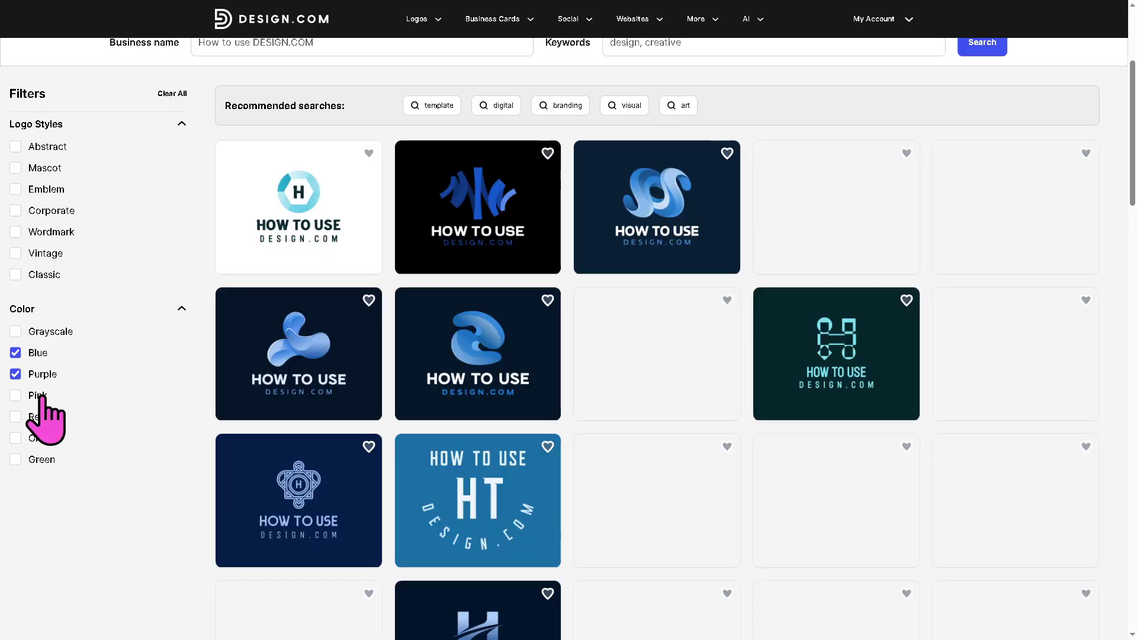
left_click(38, 395)
left_click(37, 417)
left_click(41, 437)
left_click(42, 460)
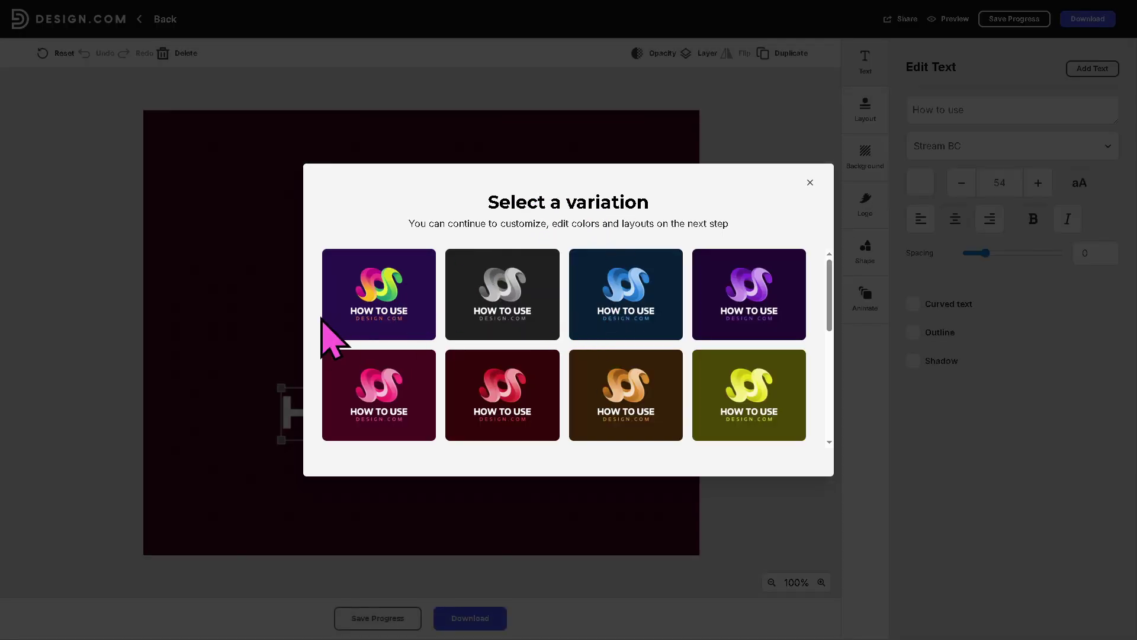
Step: Choose the pink-on-maroon variation and try black and white backgrounds, ending on white
left_click(381, 389)
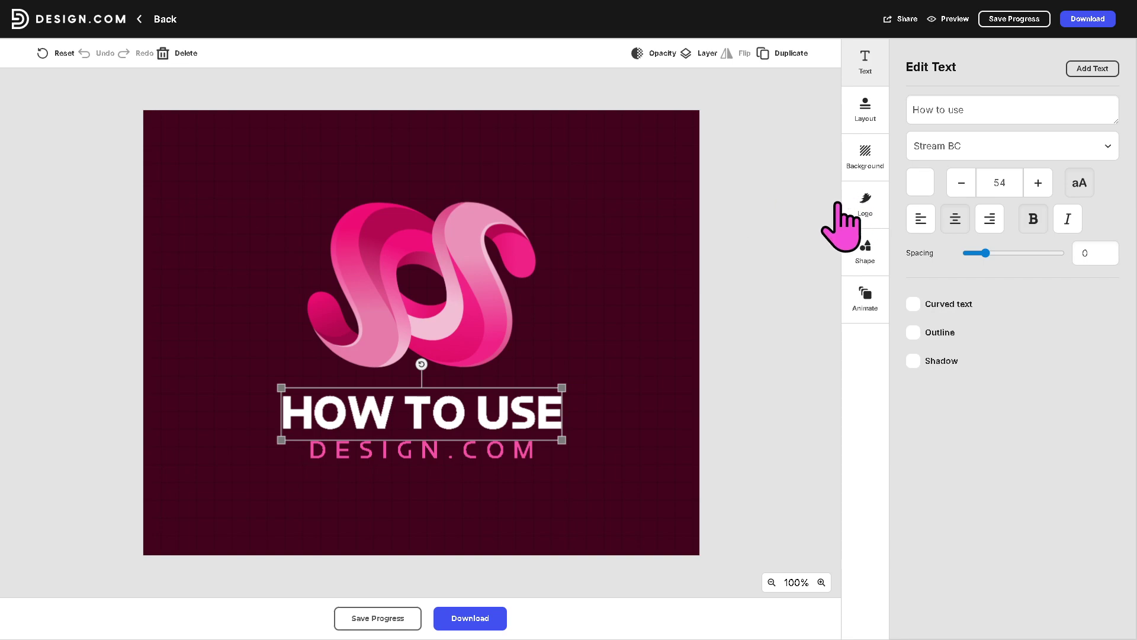
left_click(869, 157)
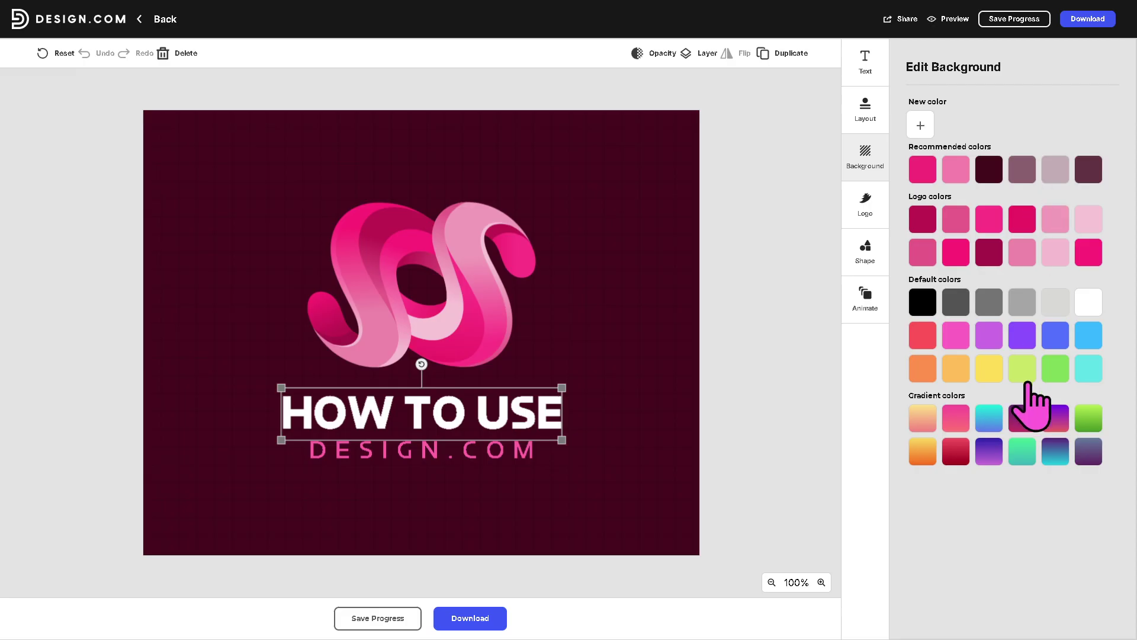
left_click(922, 303)
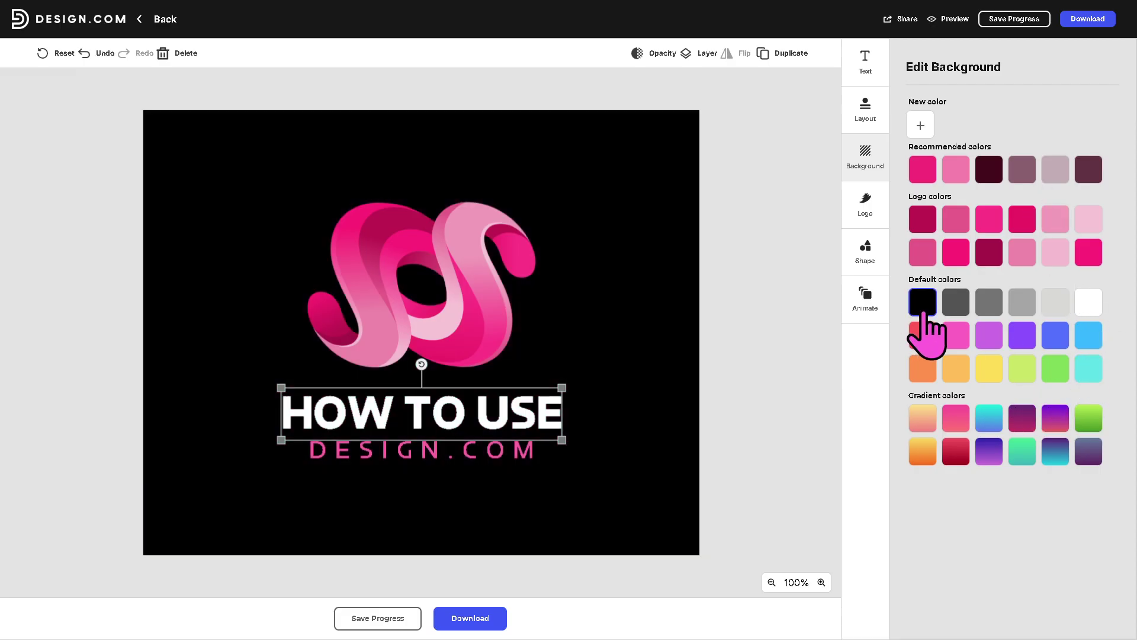
left_click(1088, 303)
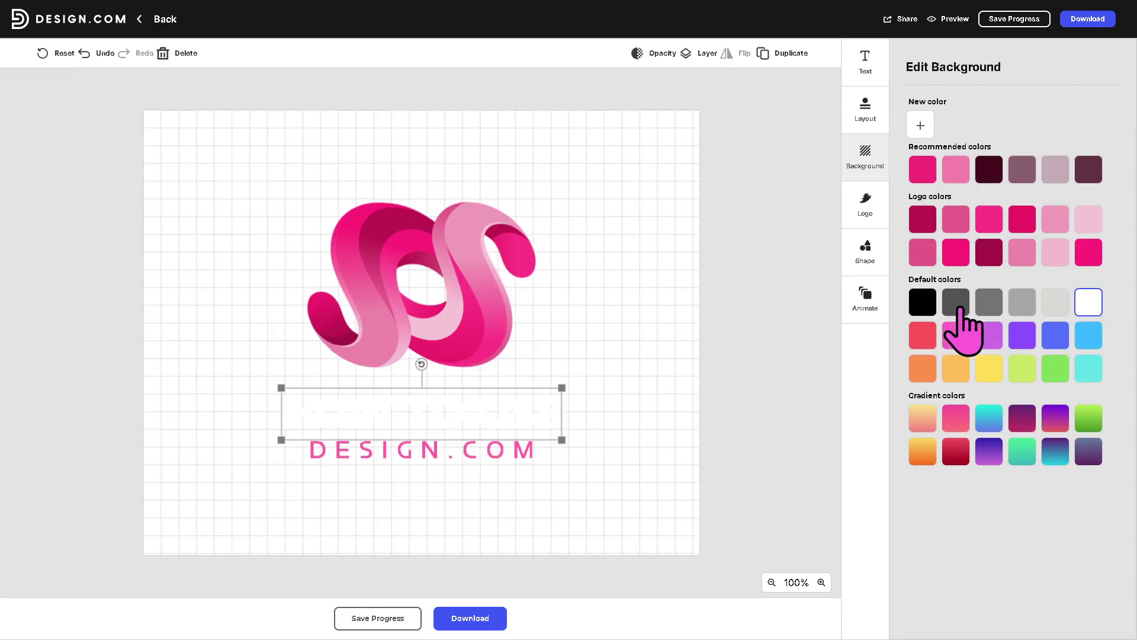
left_click(925, 307)
left_click(1090, 306)
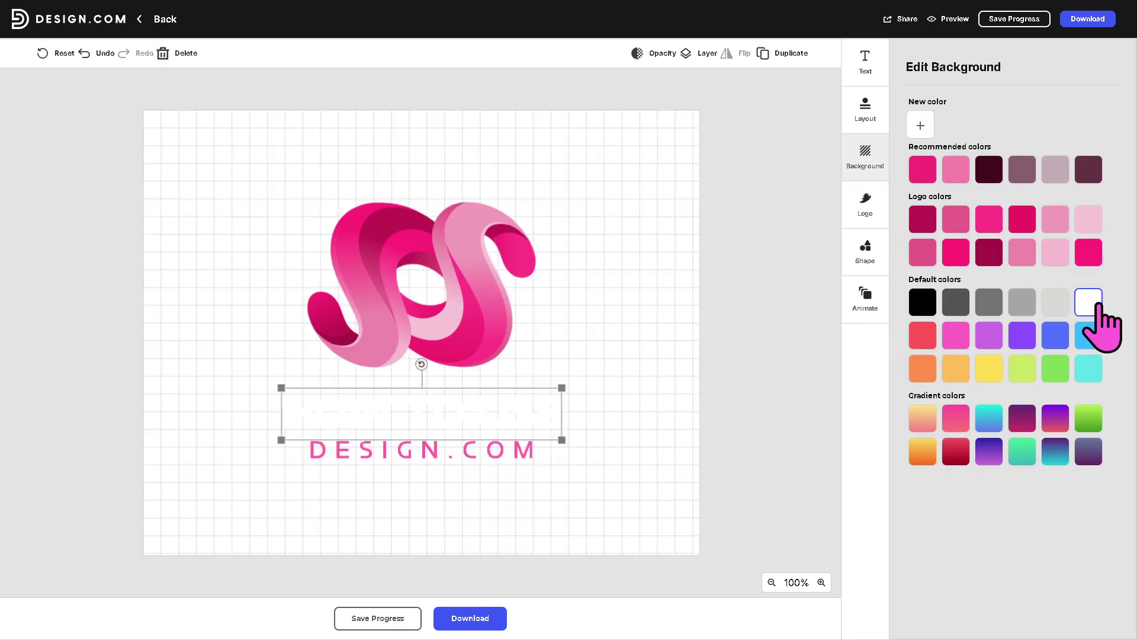
Step: Select the whole 'HOW TO USE' line and make its text colour black
left_click_drag(477, 409, 639, 376)
left_click(482, 401)
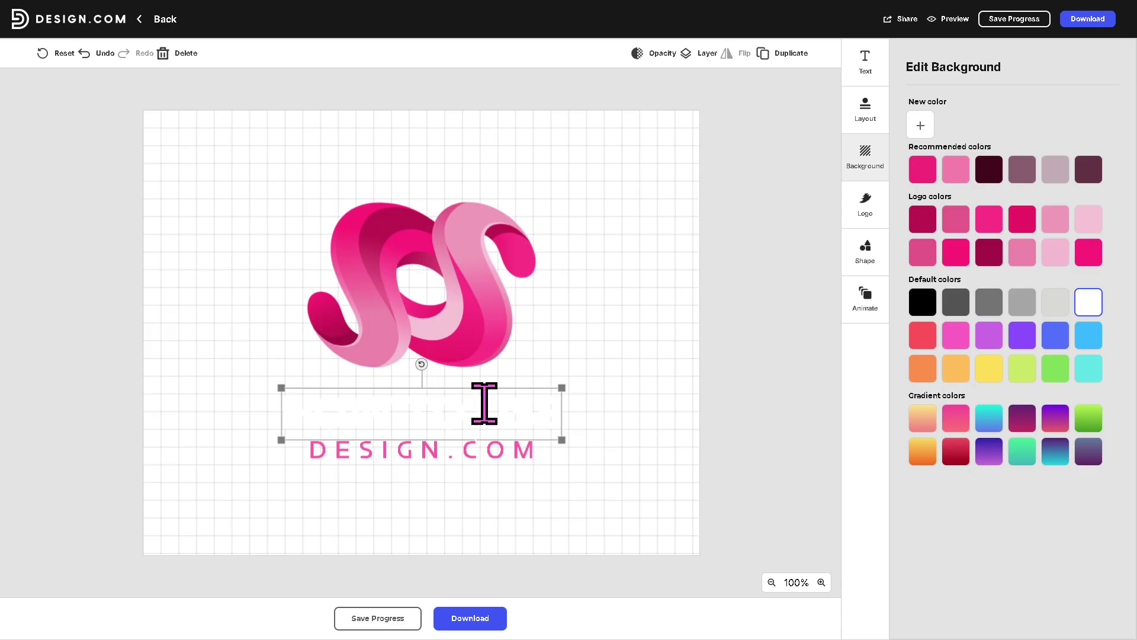
triple_click(487, 405)
left_click(865, 64)
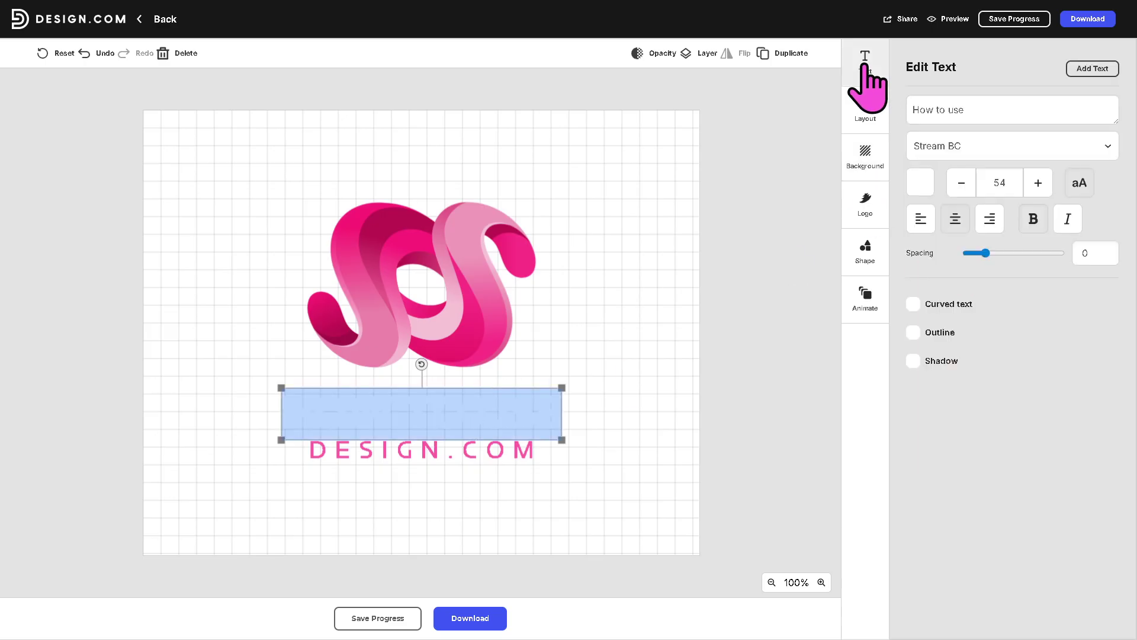
left_click(920, 182)
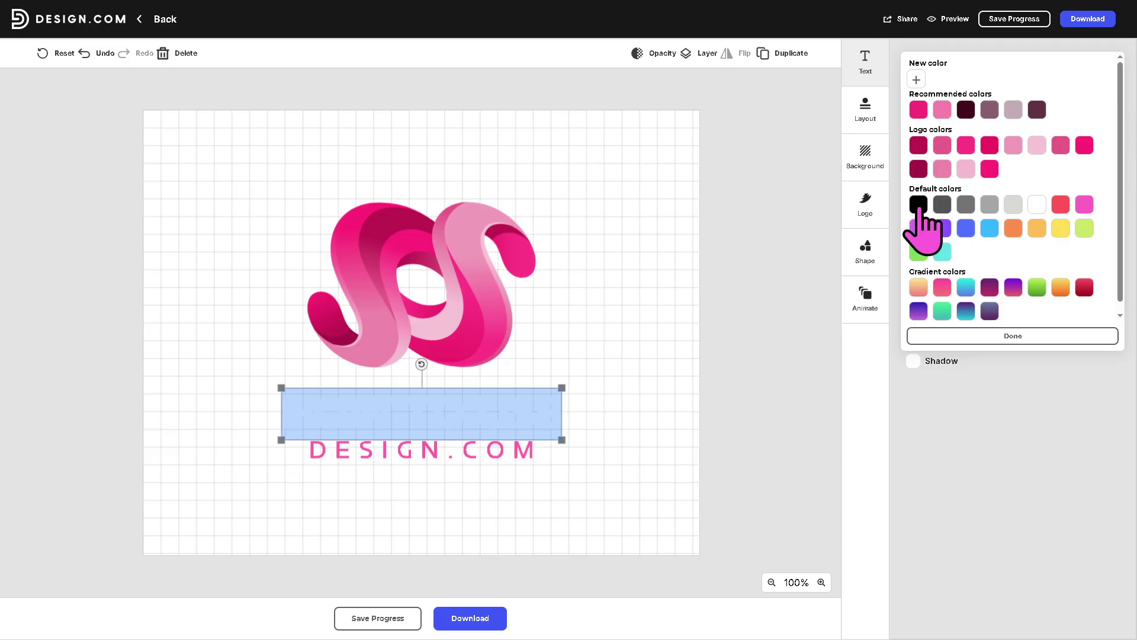
left_click(918, 205)
left_click(669, 318)
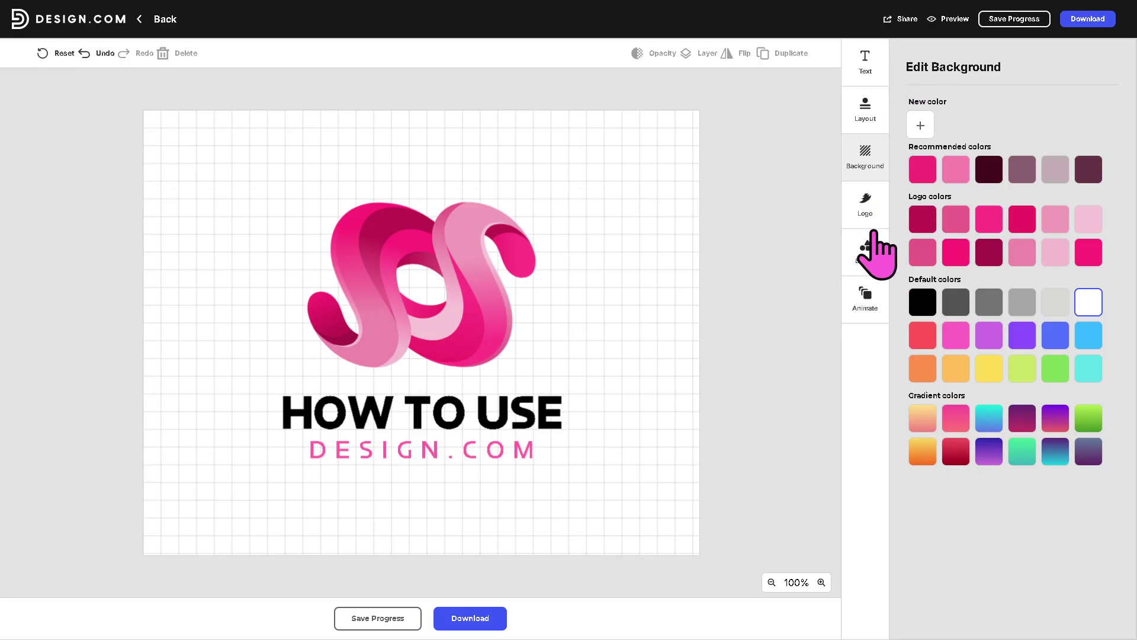
Step: Open the swirl logo's colour picker and close it without changing any colours
left_click(871, 202)
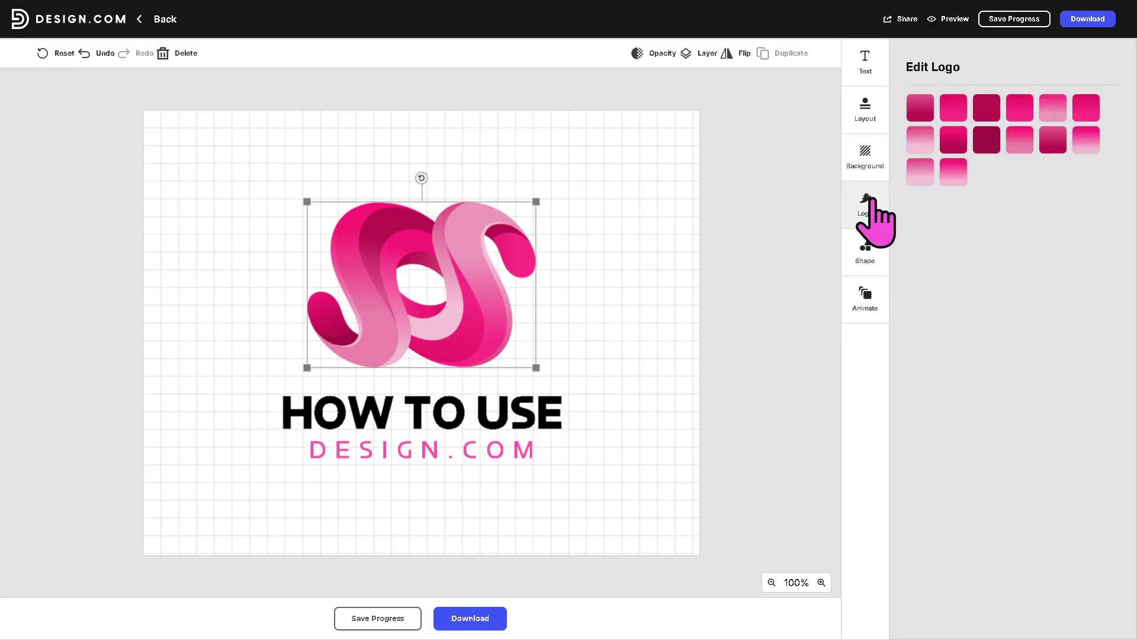
left_click(919, 142)
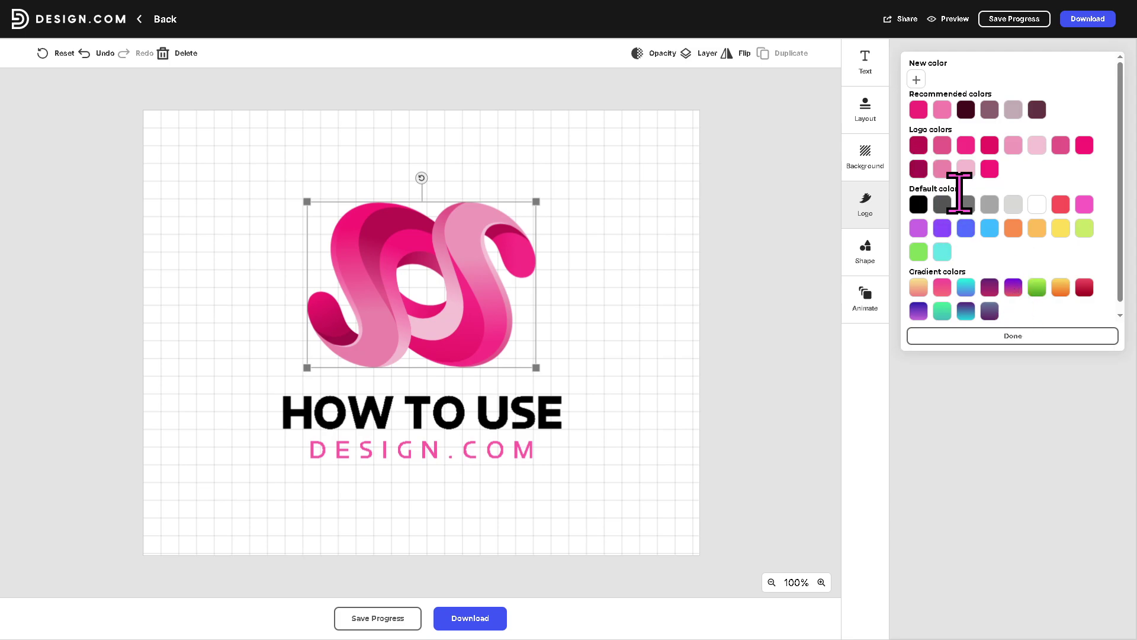
left_click(788, 125)
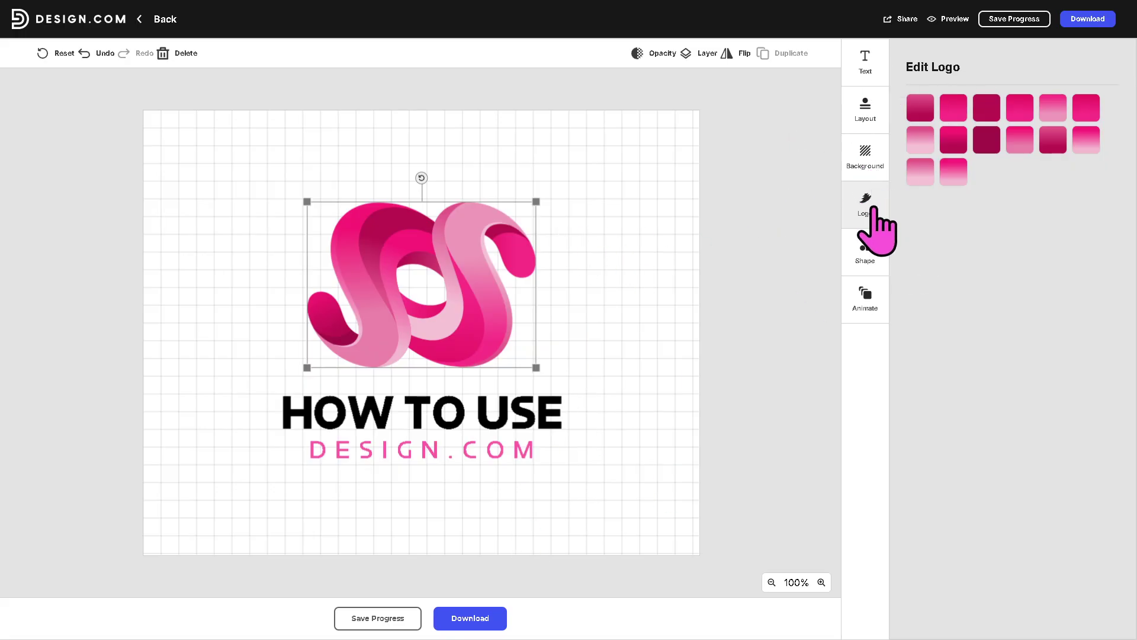
Step: Browse Shape illustrations, try dragging one onto the canvas, then view the animation presets
left_click(868, 252)
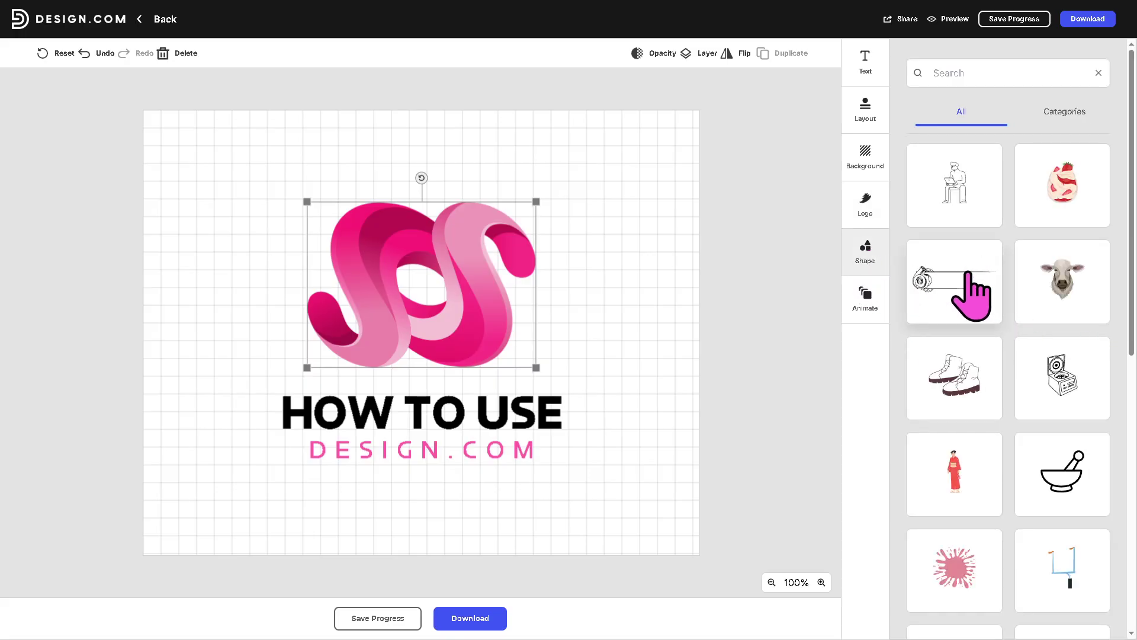
left_click_drag(967, 274, 607, 301)
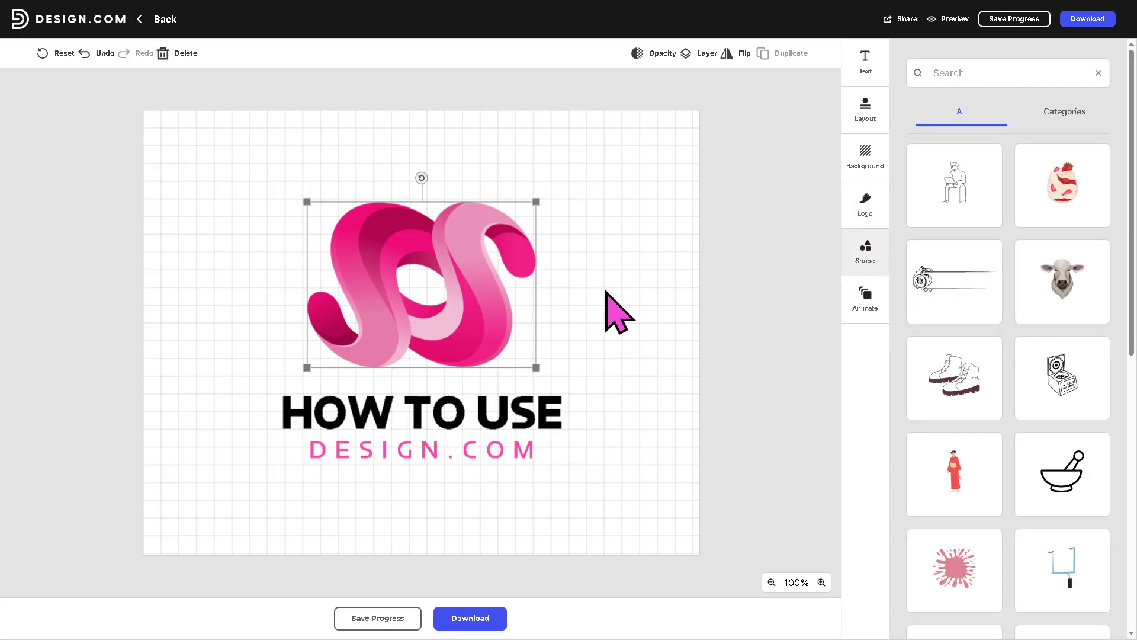
left_click(865, 298)
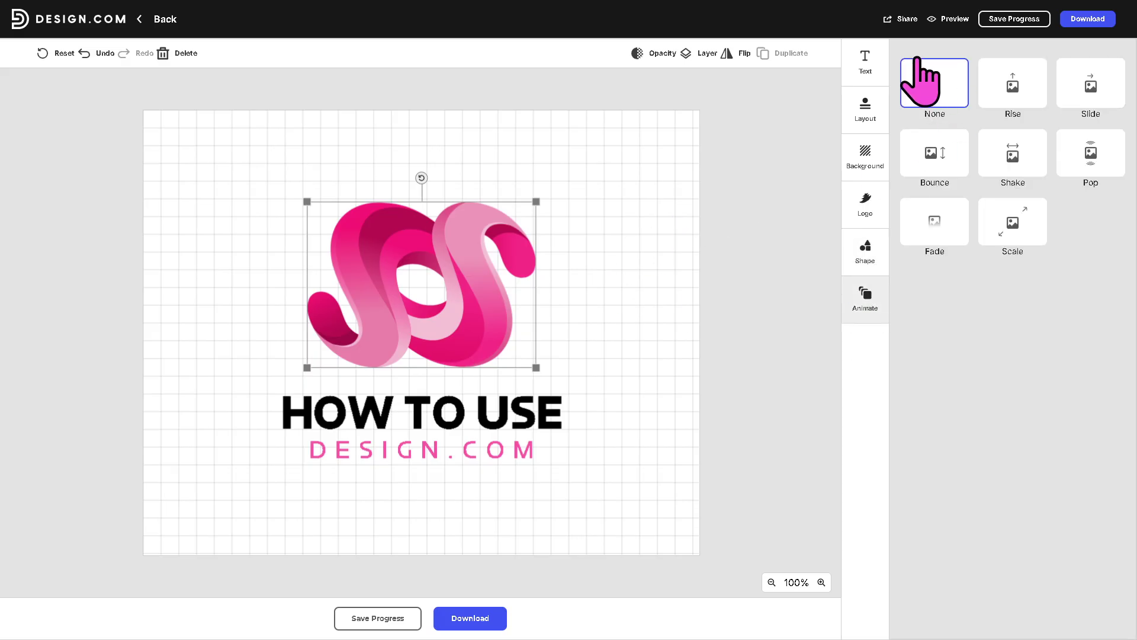
Step: Select the 'HOW TO USE' text, then preview the logo mocked up on a business card
left_click(861, 61)
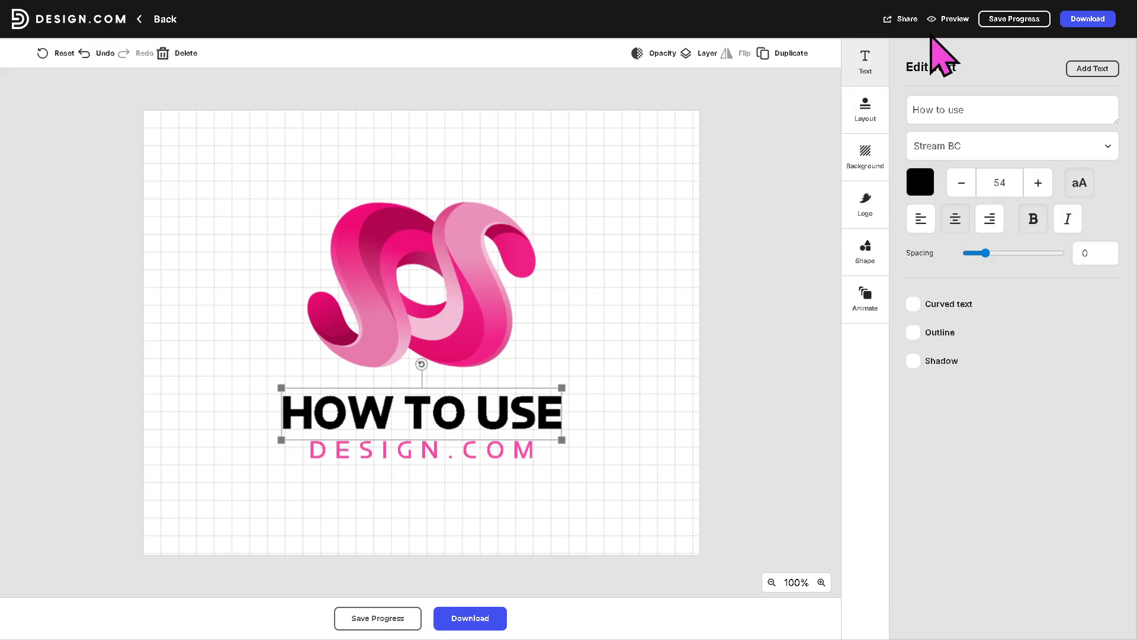
left_click(936, 21)
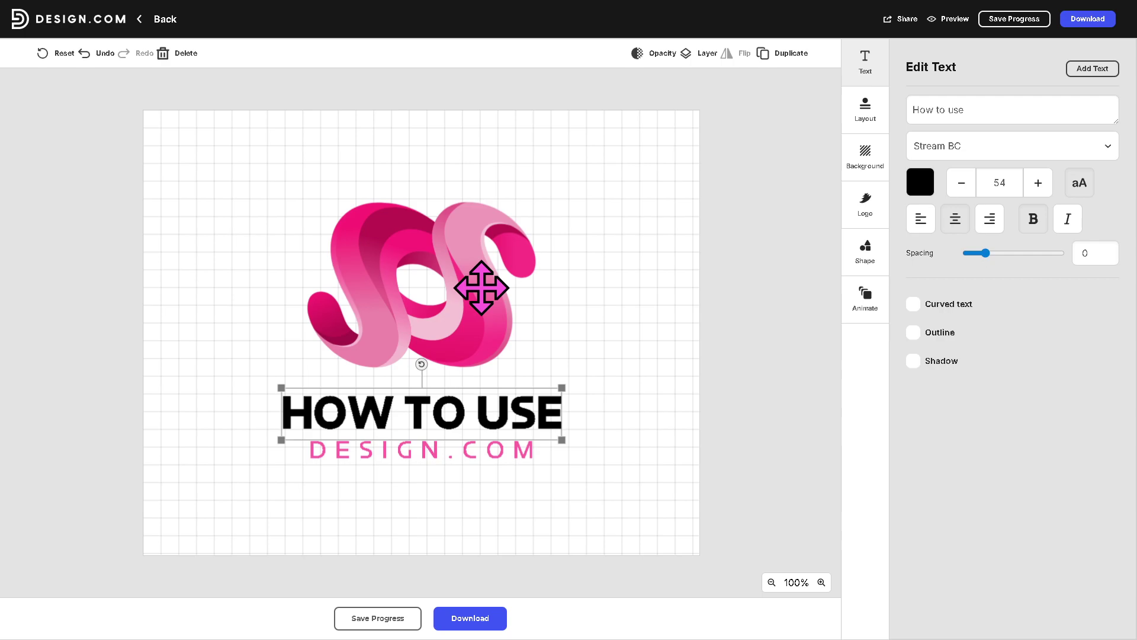
left_click(949, 20)
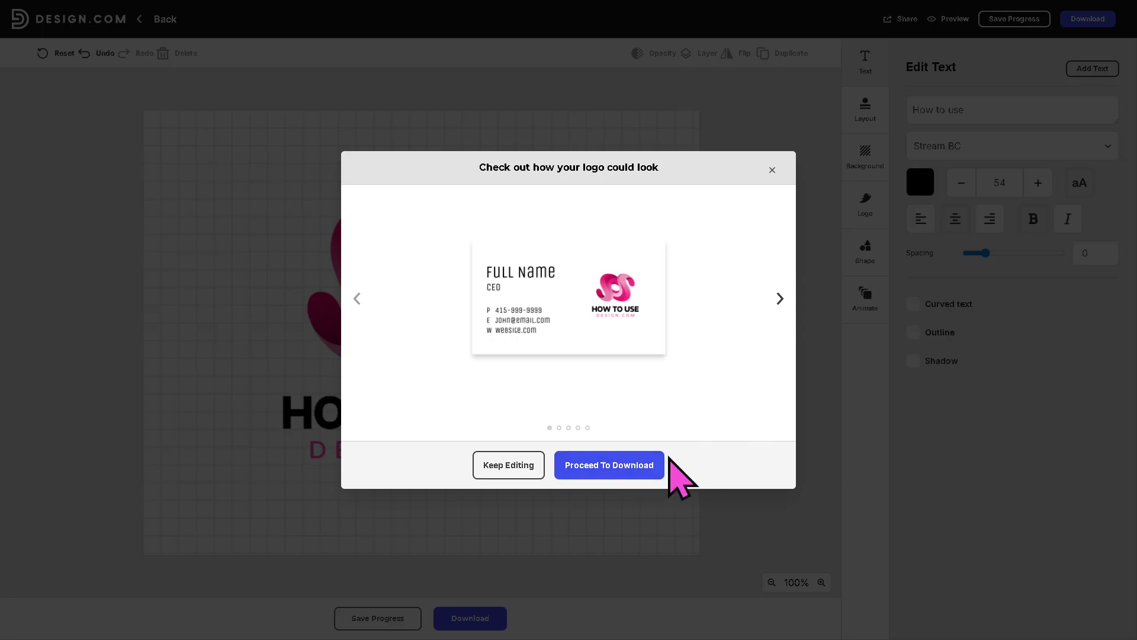
Step: Proceed to download, compare monthly and annual package prices, then return to the homepage
left_click(610, 468)
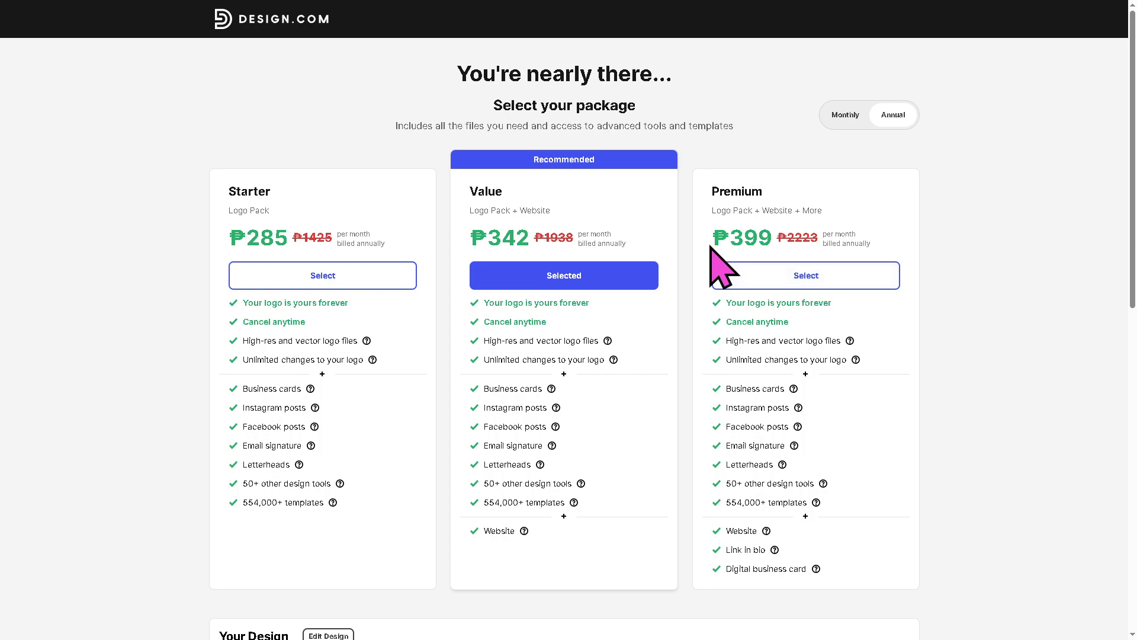
left_click(838, 119)
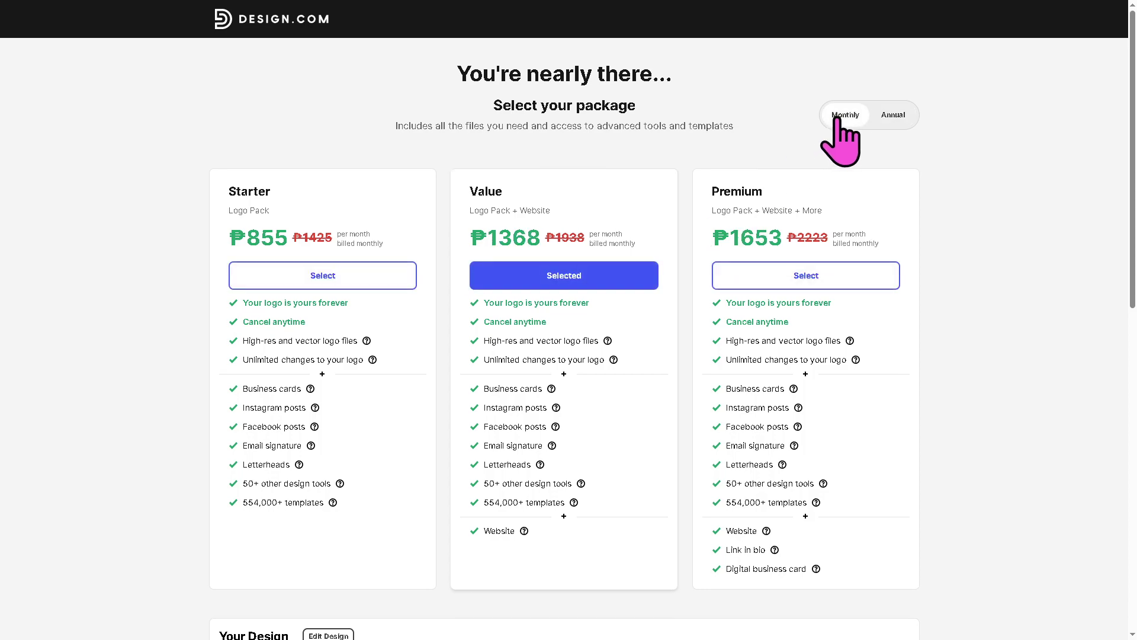
left_click(886, 118)
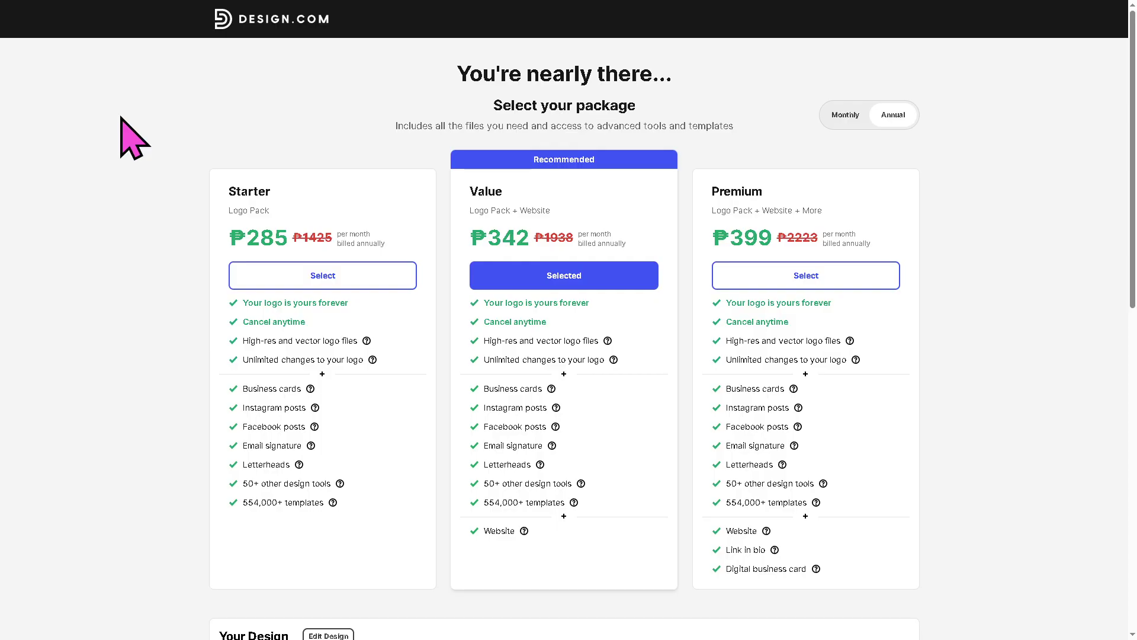
left_click(261, 25)
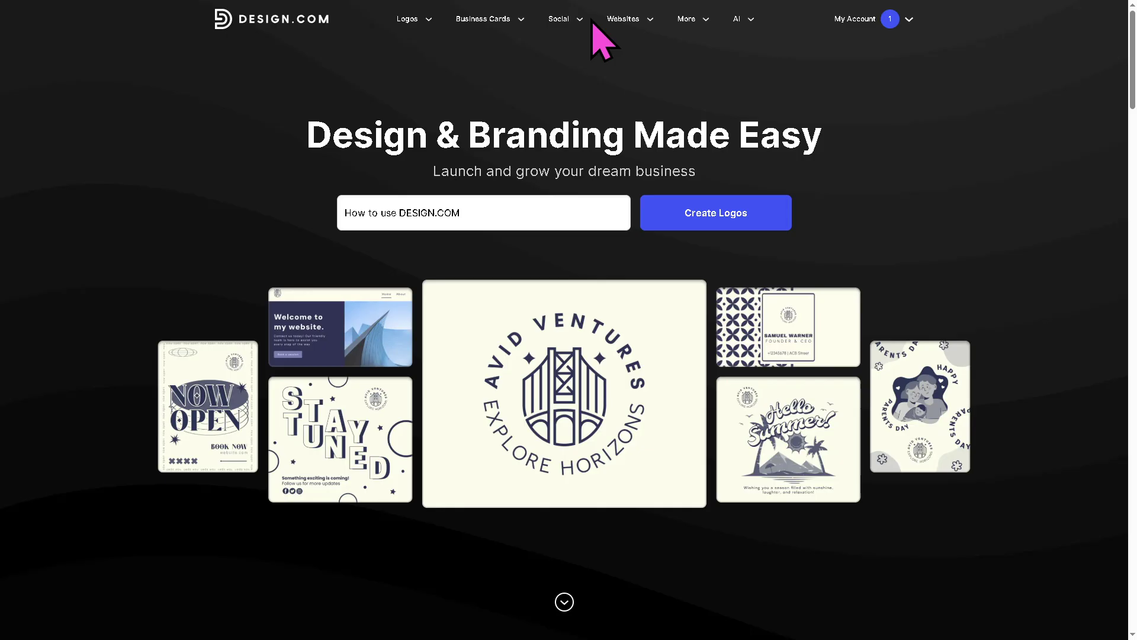
mouse_move(646, 23)
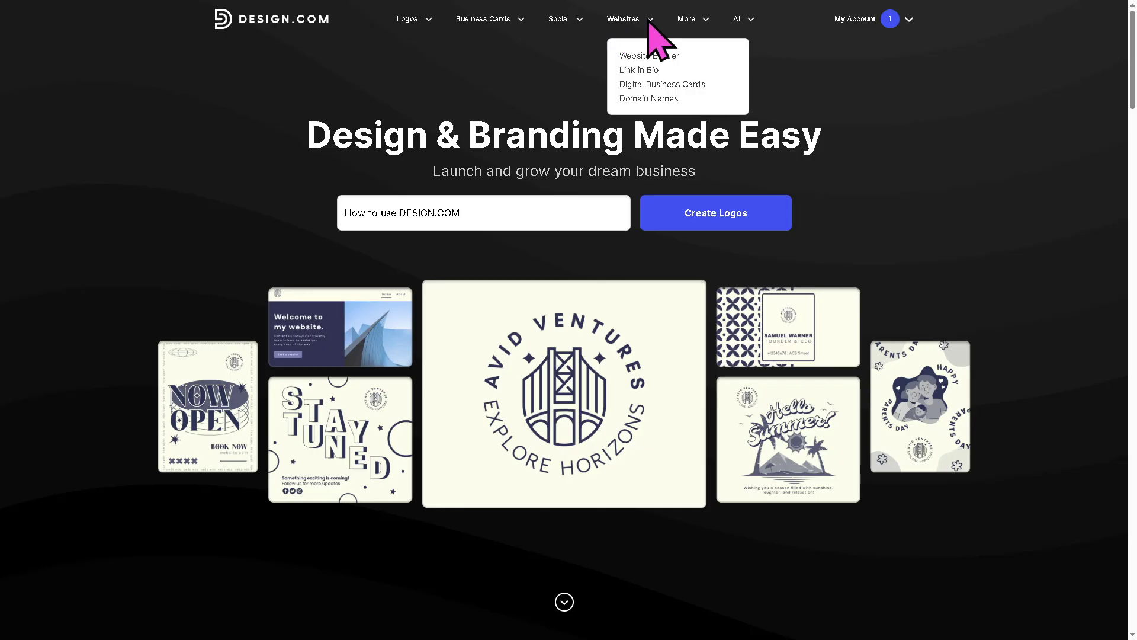
Step: Start a Website Builder project with the keywords Youtube Channel and Content Creation
left_click(645, 57)
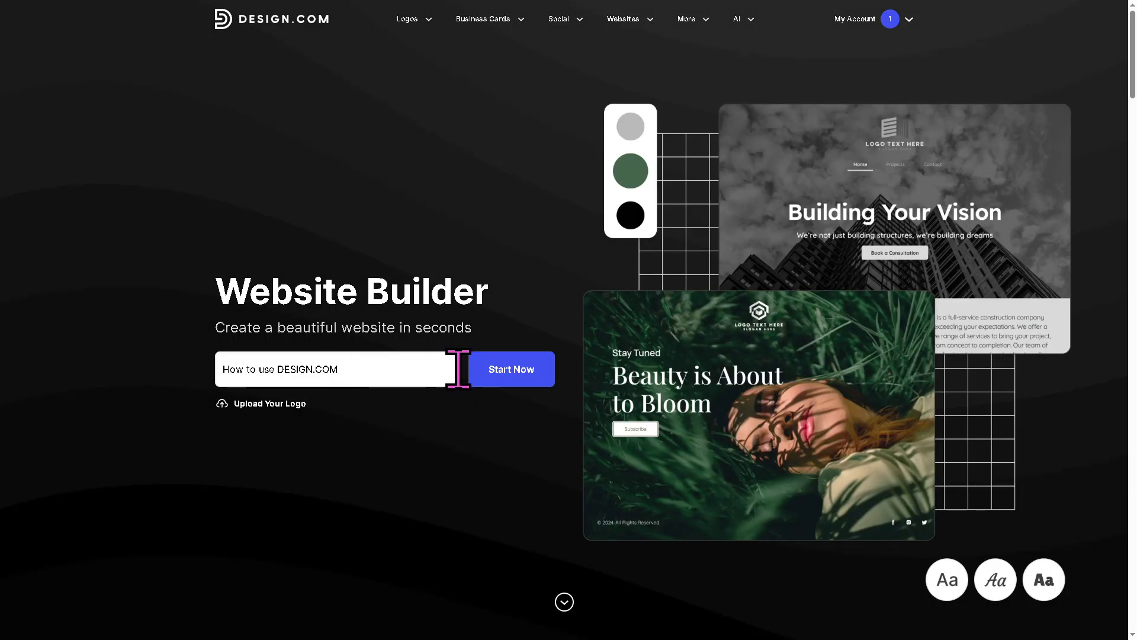
left_click(512, 379)
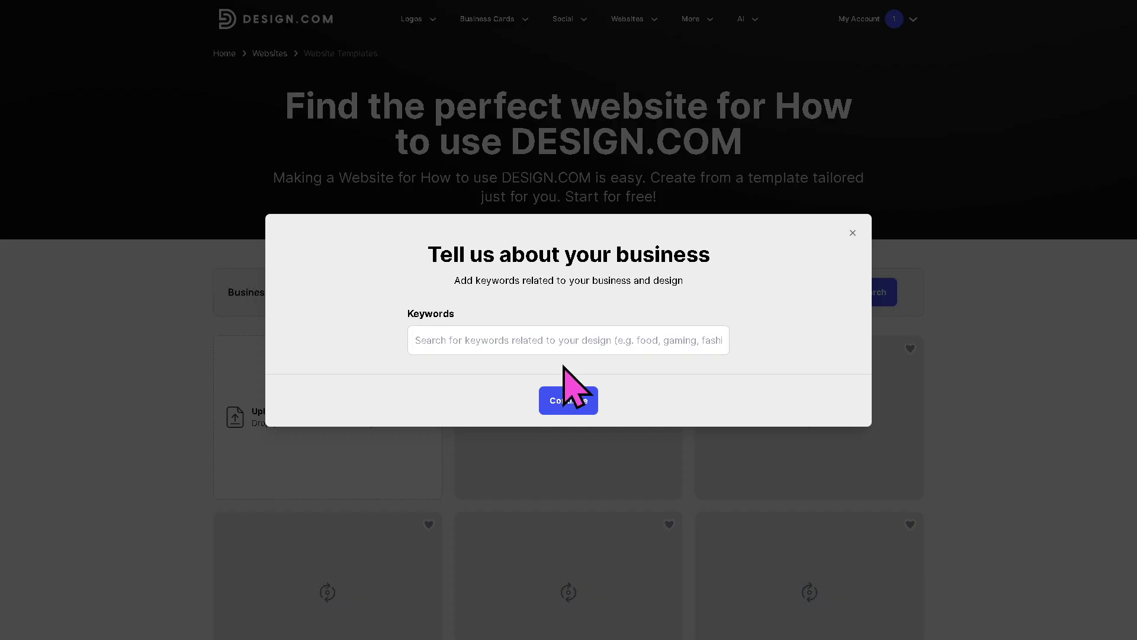
left_click(575, 343)
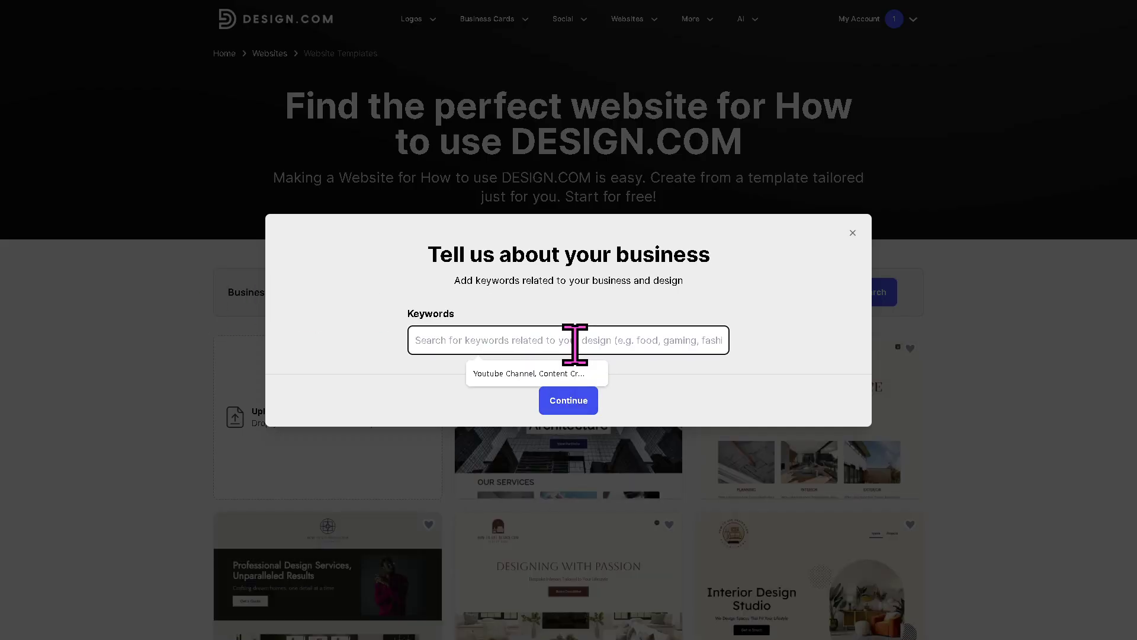
left_click(557, 374)
left_click(561, 401)
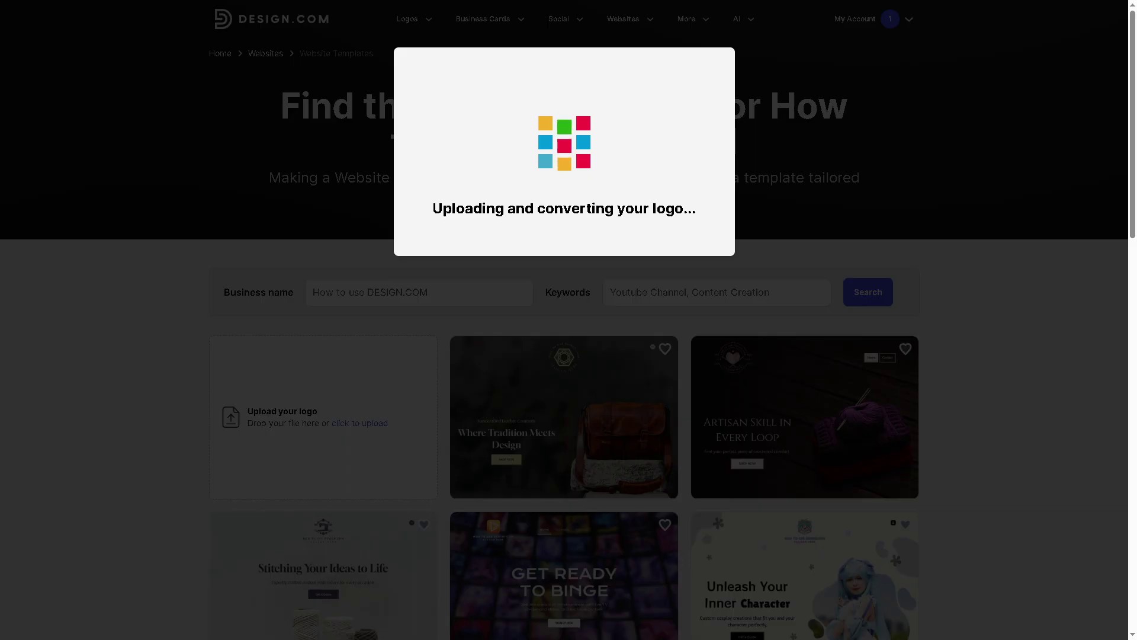
Step: Accept the cropped hippo logo and confirm the business name, text and background colours
left_click(582, 373)
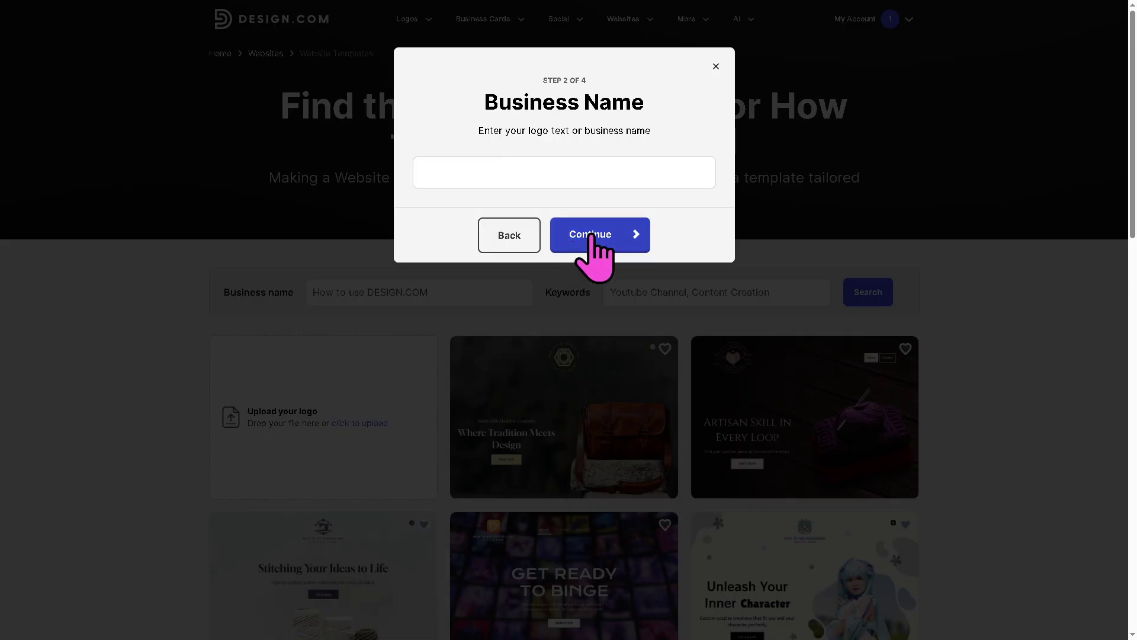
left_click(593, 237)
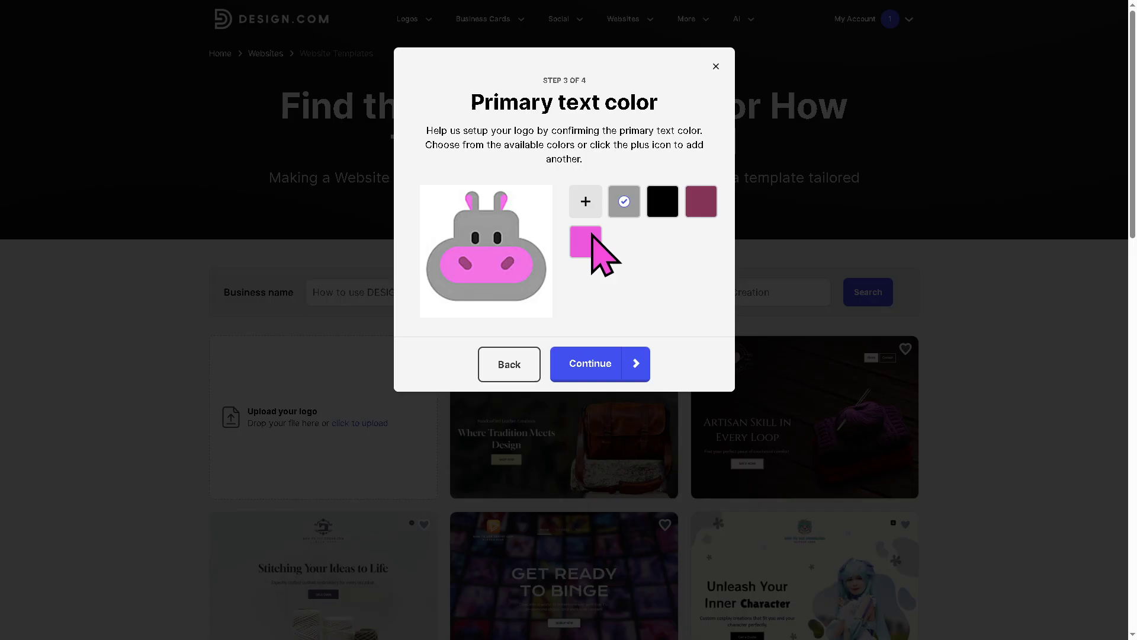
left_click(597, 358)
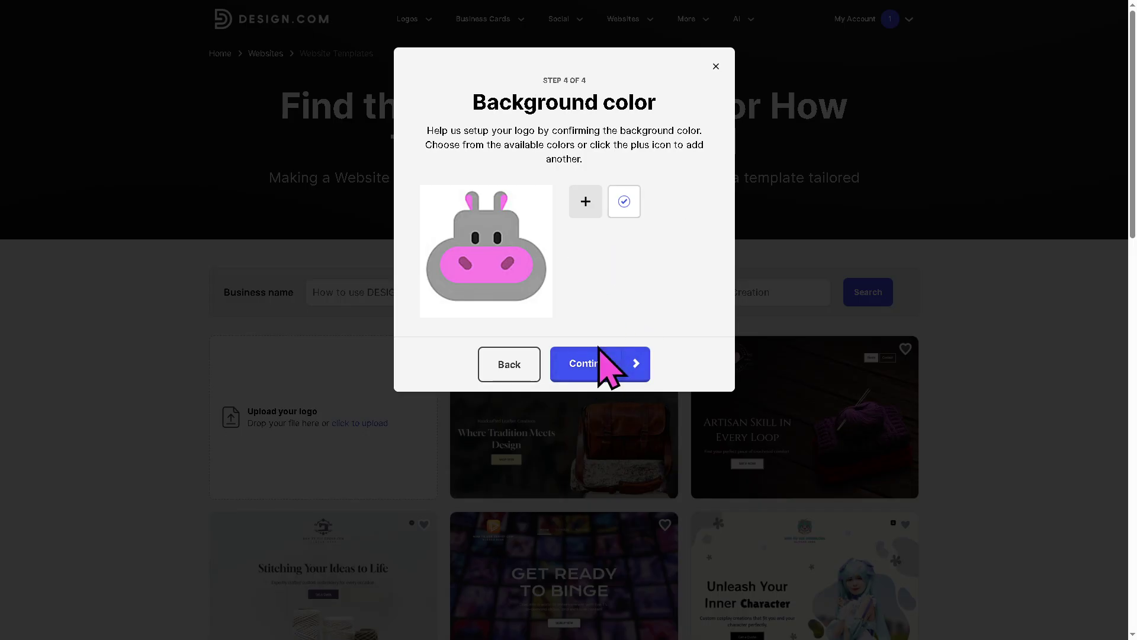
left_click(598, 355)
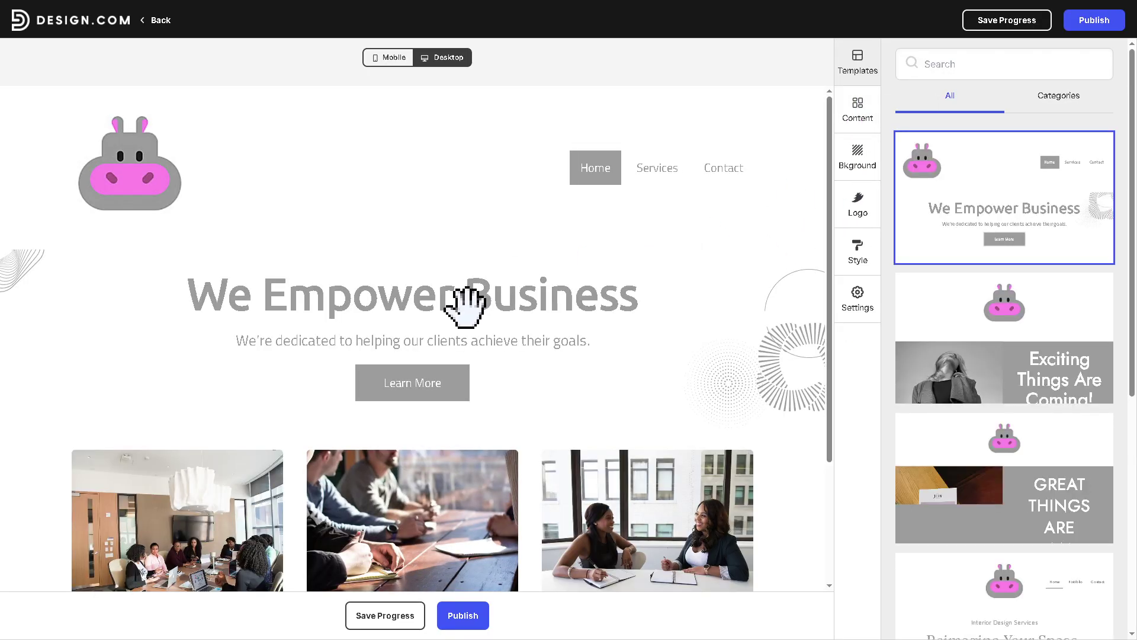
Step: Preview the hippo website in mobile layout, then switch back to the desktop view
left_click(389, 58)
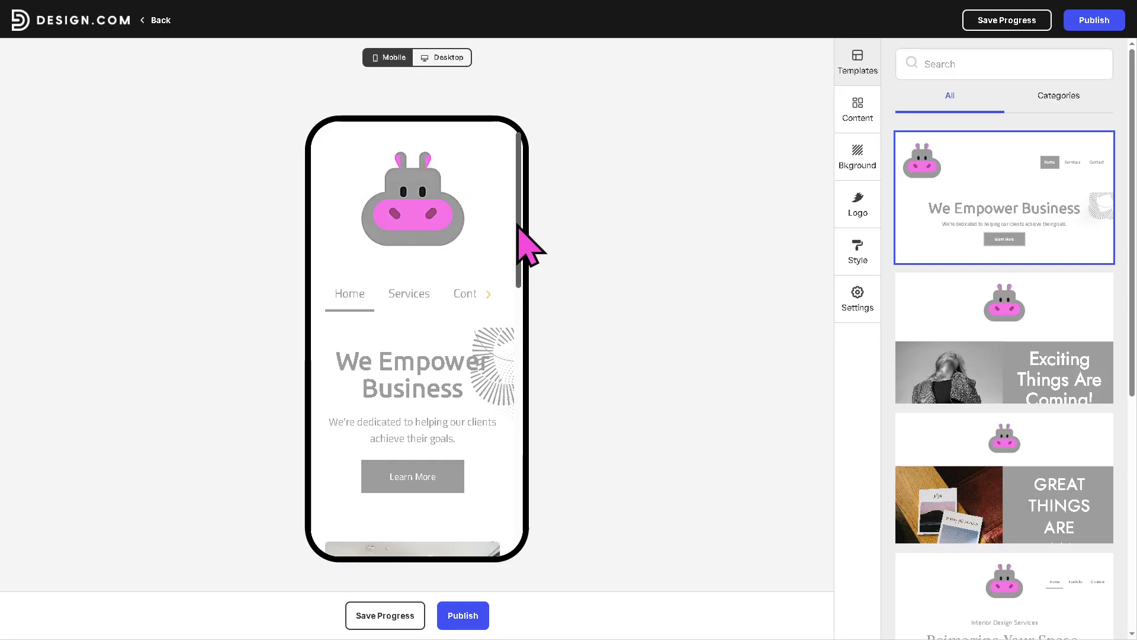
left_click_drag(518, 225, 519, 513)
left_click(448, 57)
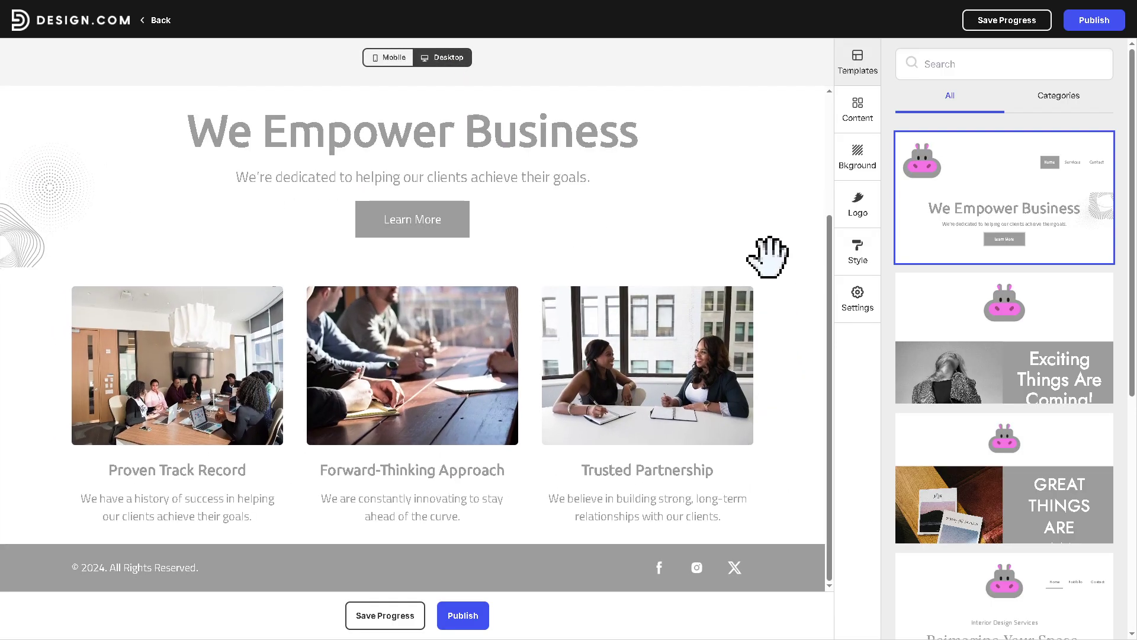
left_click_drag(829, 290, 838, 348)
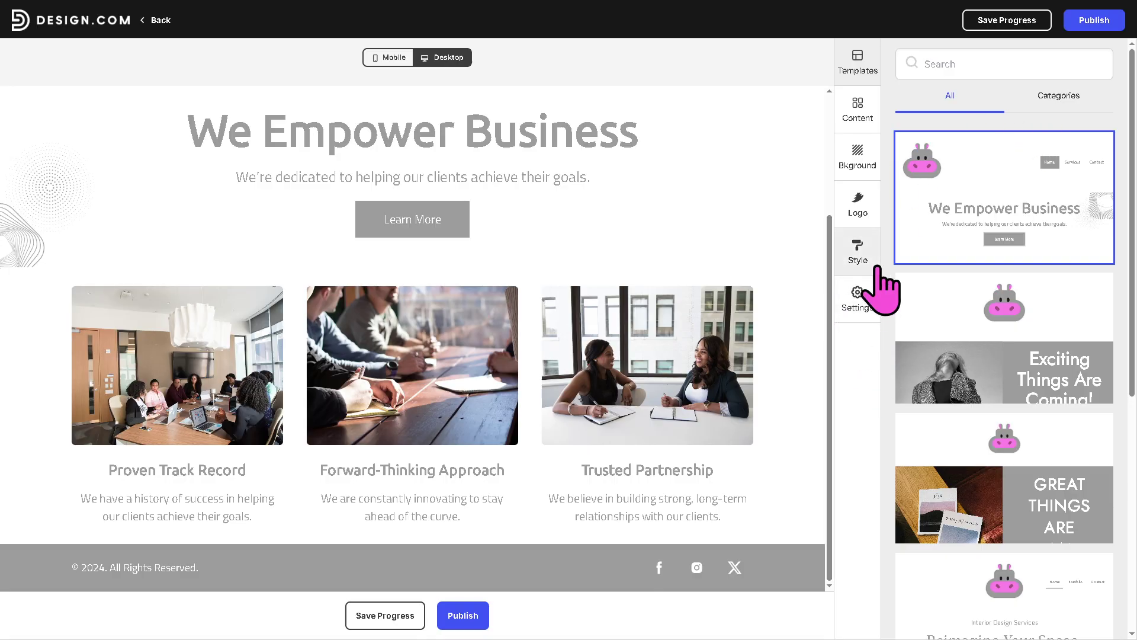
Step: Save the website draft and publish it to reach the Premium Plan pricing
left_click(366, 621)
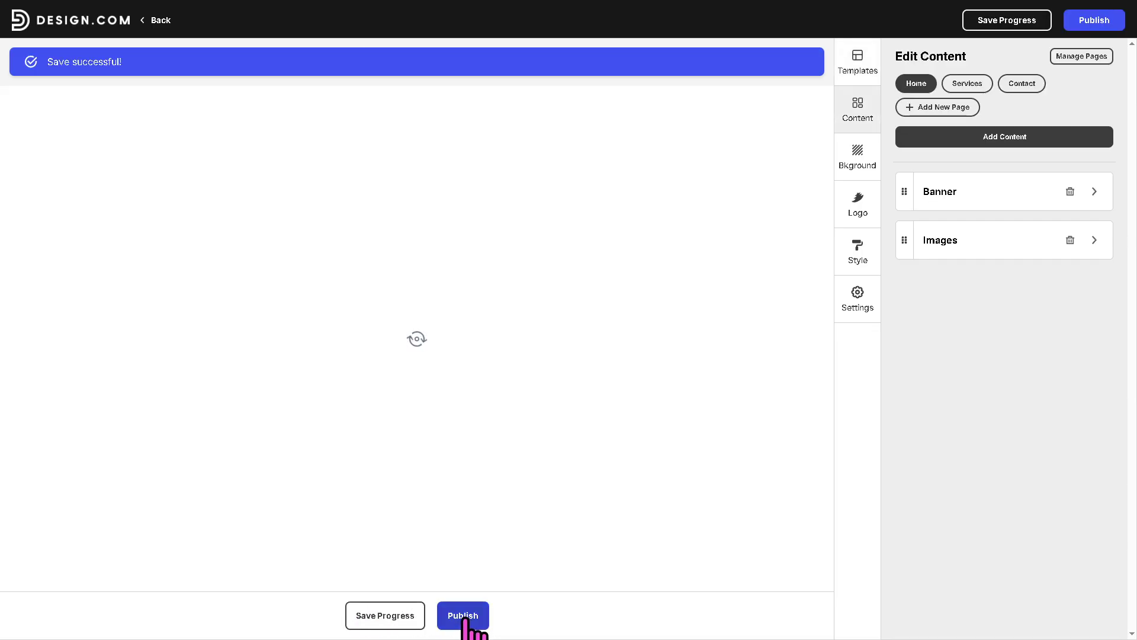
left_click(469, 619)
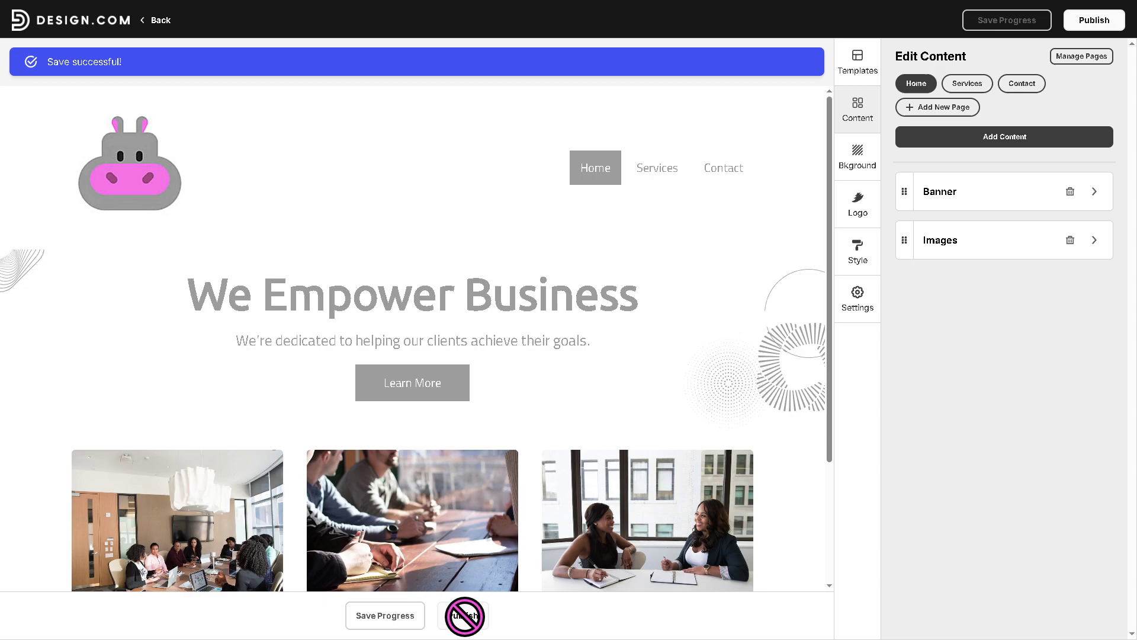
left_click(1094, 20)
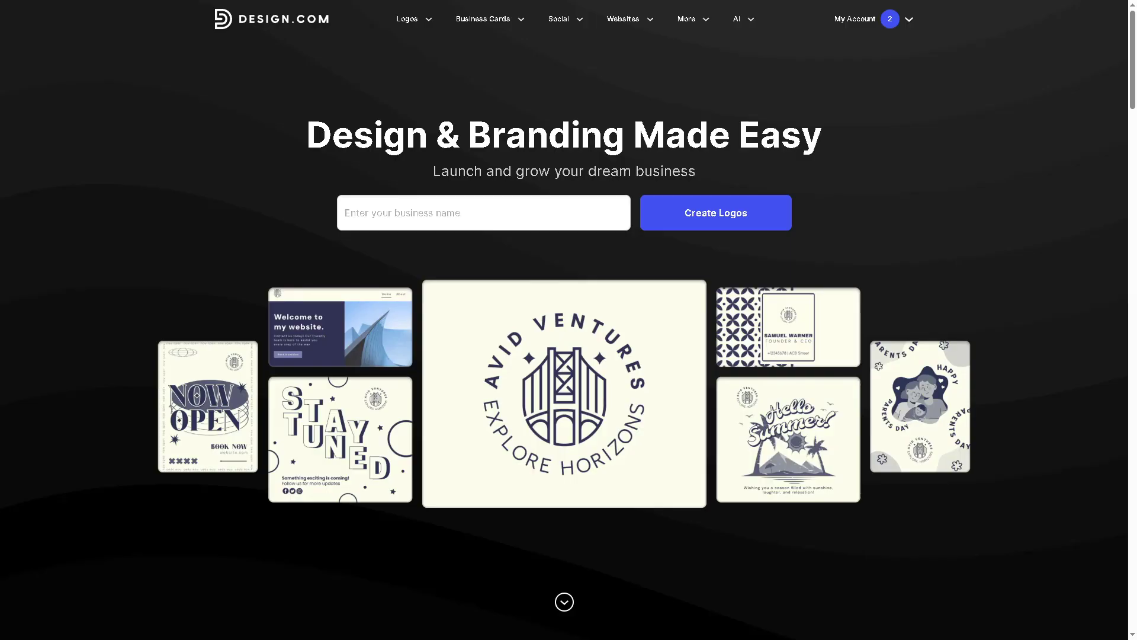
Step: Open Digital Business Cards, check My Account's Saved Designs, and visit Contact Us from the footer
mouse_move(653, 23)
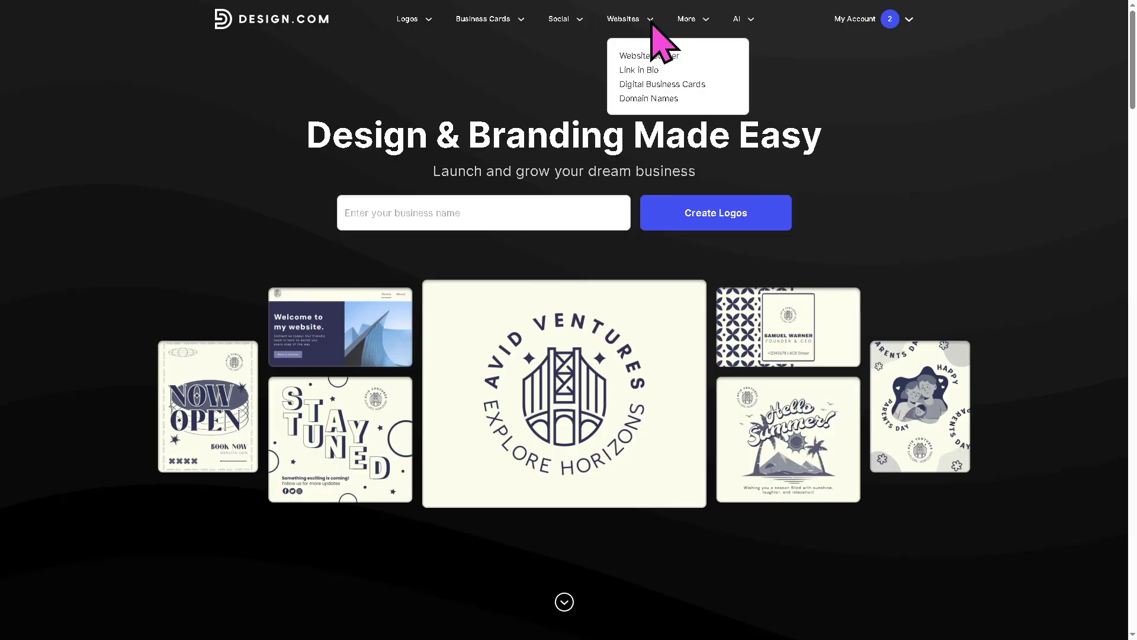
left_click(646, 86)
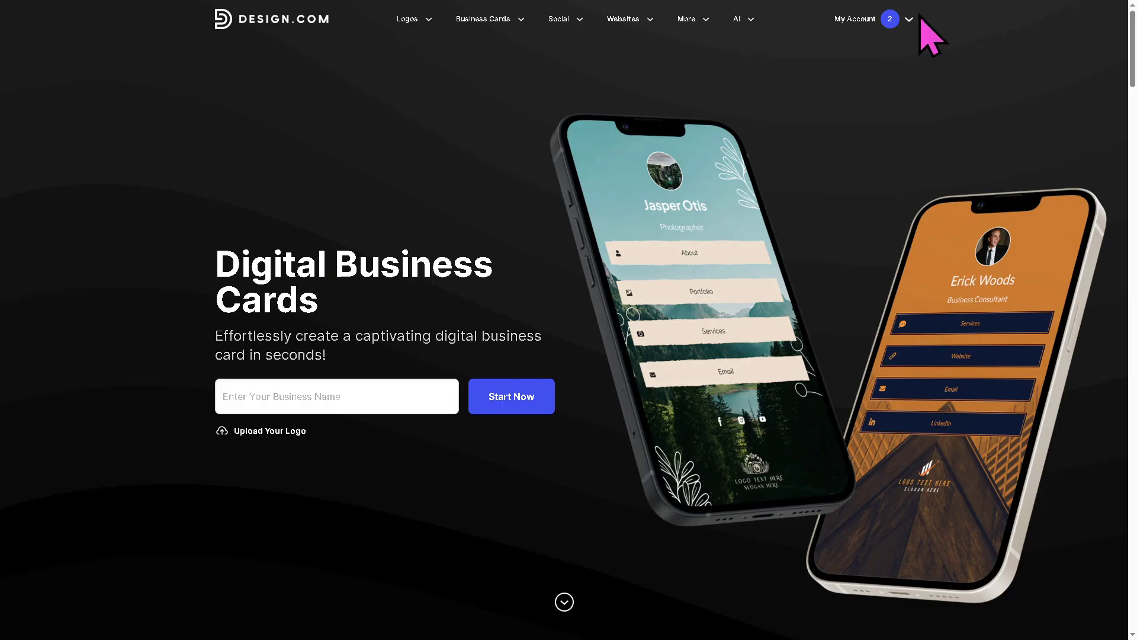
mouse_move(910, 23)
left_click(825, 52)
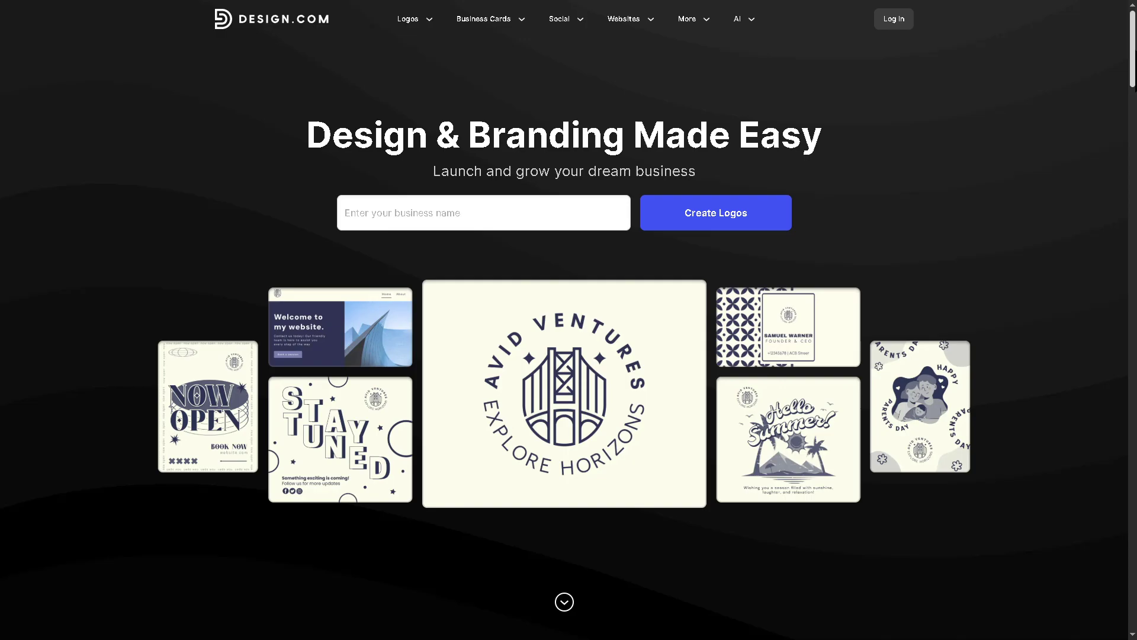
scroll(1131, 59, "down", 20)
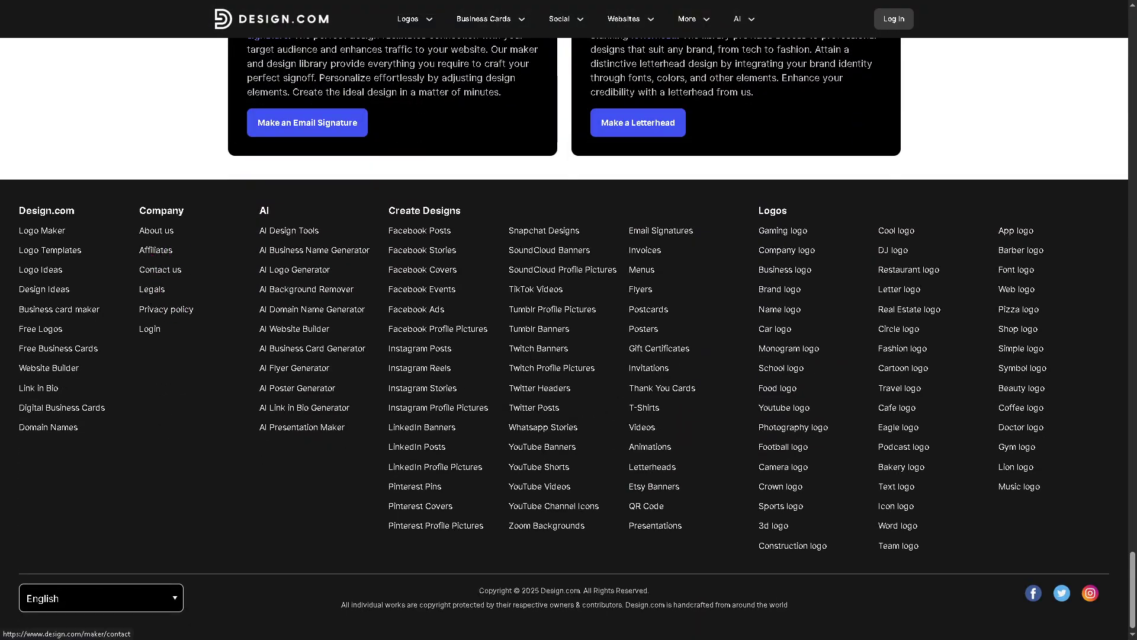
left_click(155, 289)
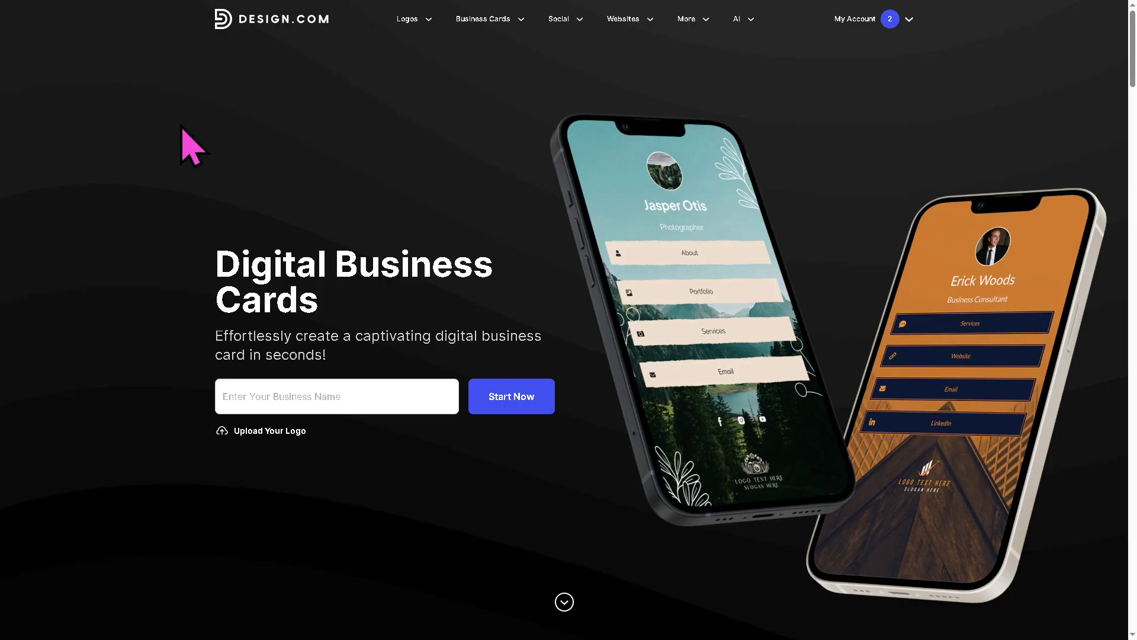
mouse_move(456, 20)
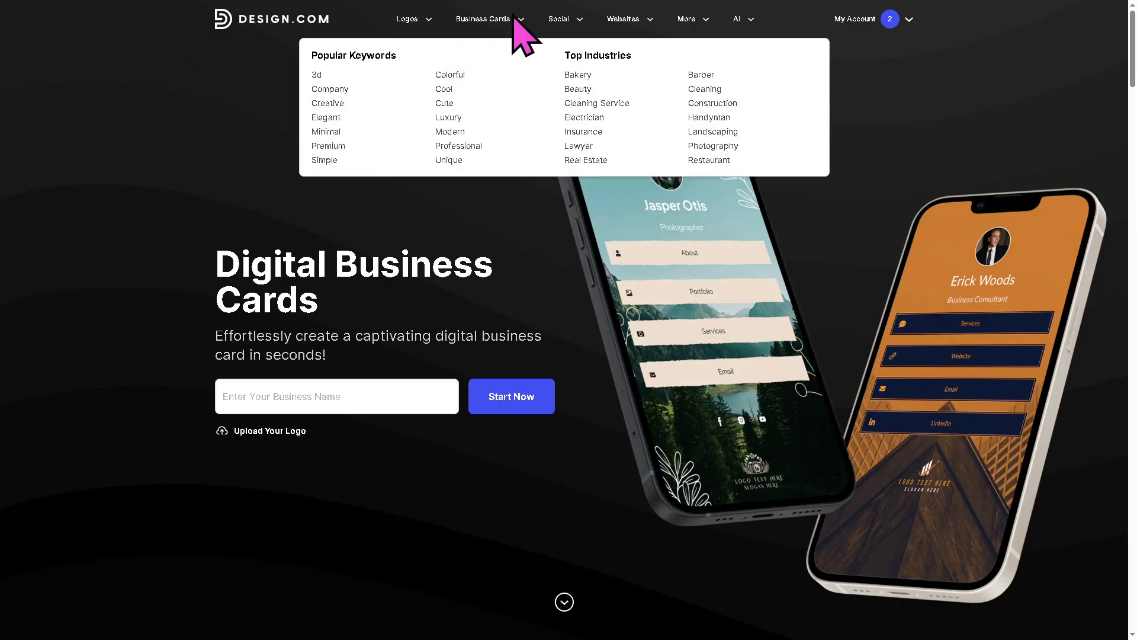
left_click(580, 78)
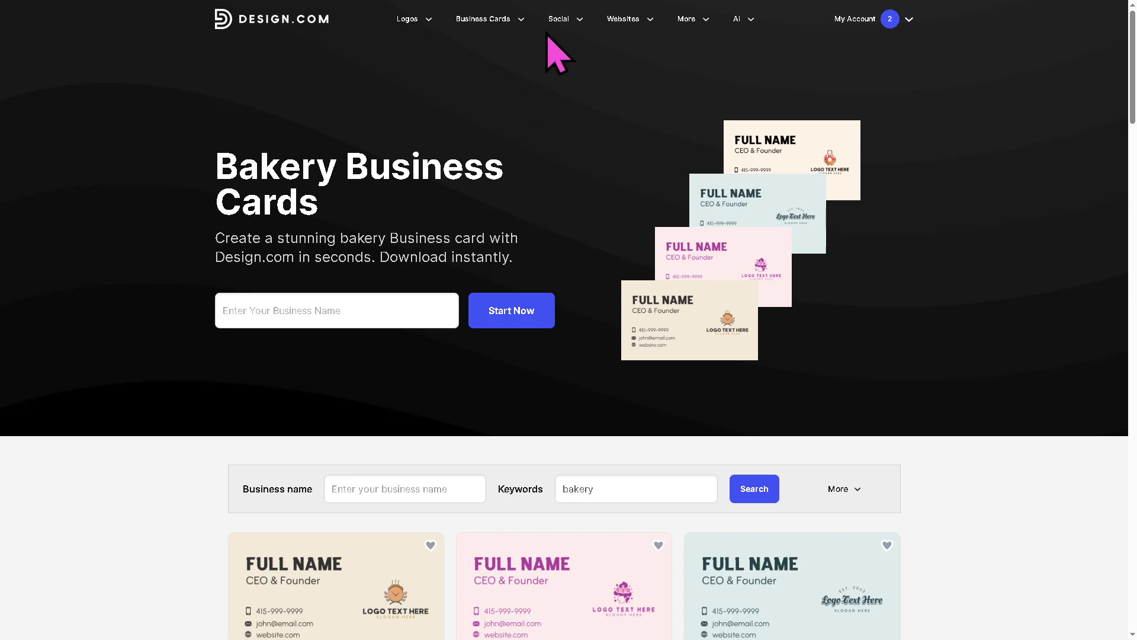
mouse_move(554, 41)
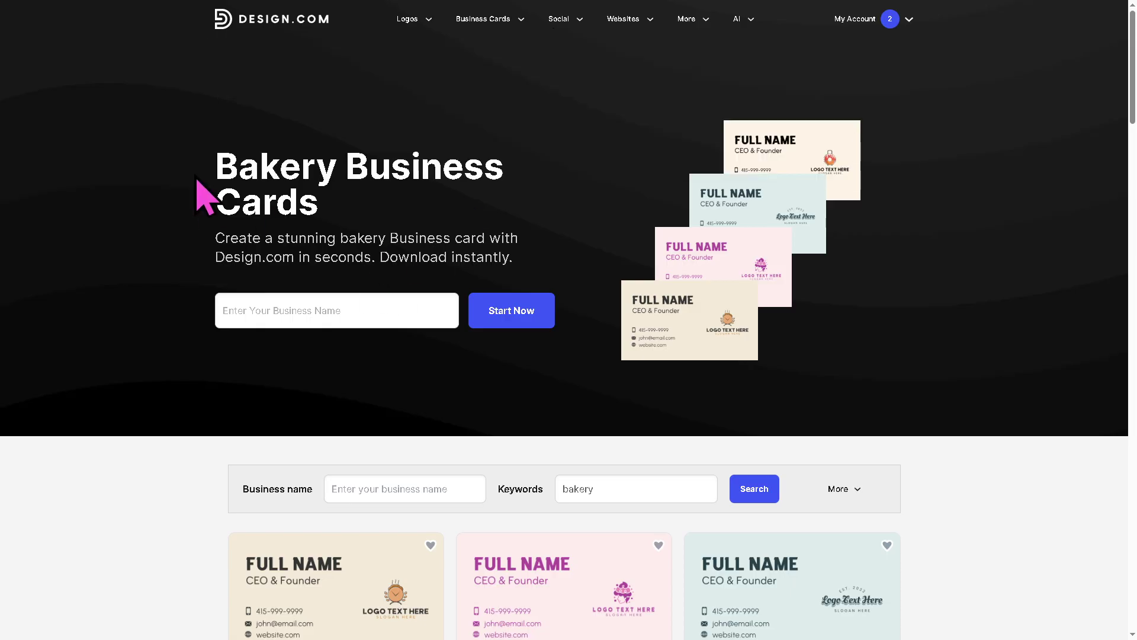
scroll(262, 38, "down", 1)
left_click(291, 13)
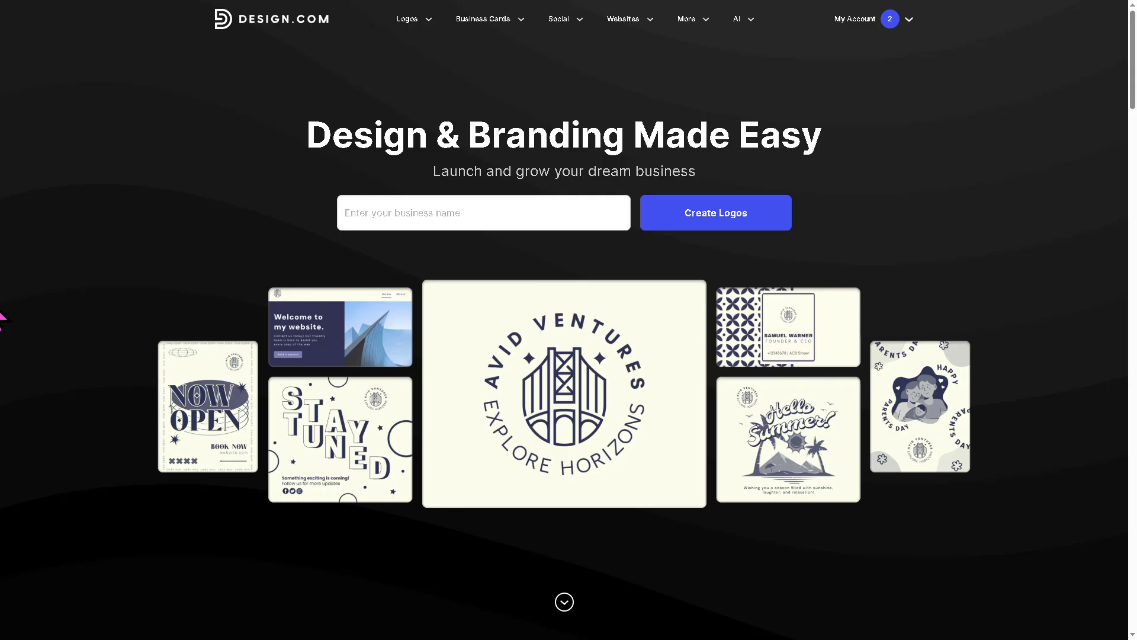
mouse_move(633, 9)
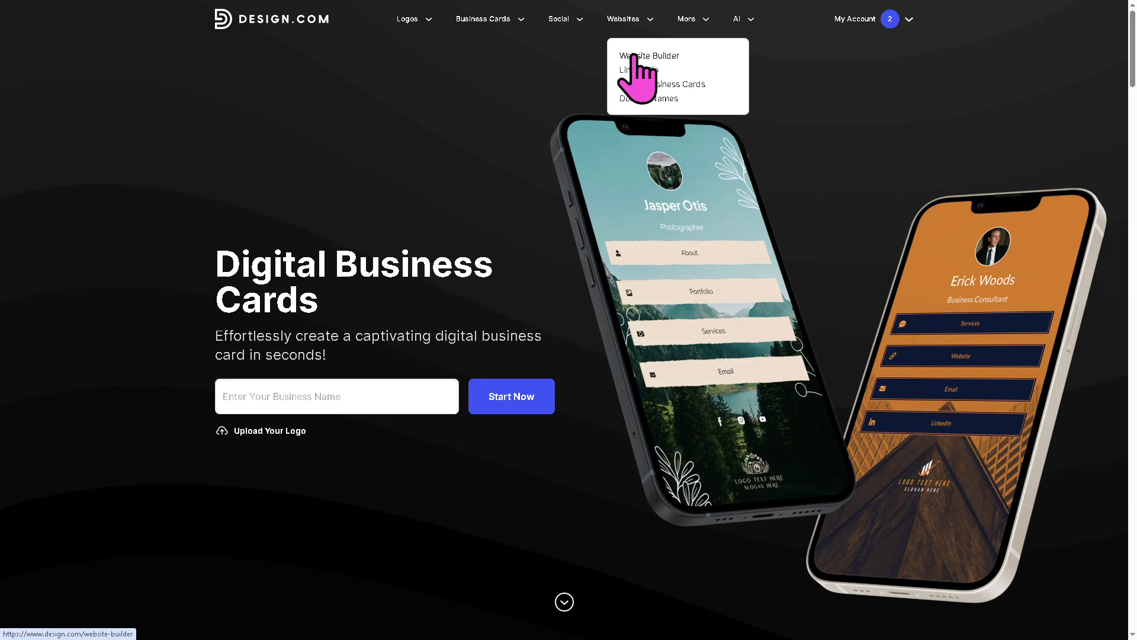
Step: Visit the Website Builder page, then go to the 3D logo templates gallery
left_click(633, 56)
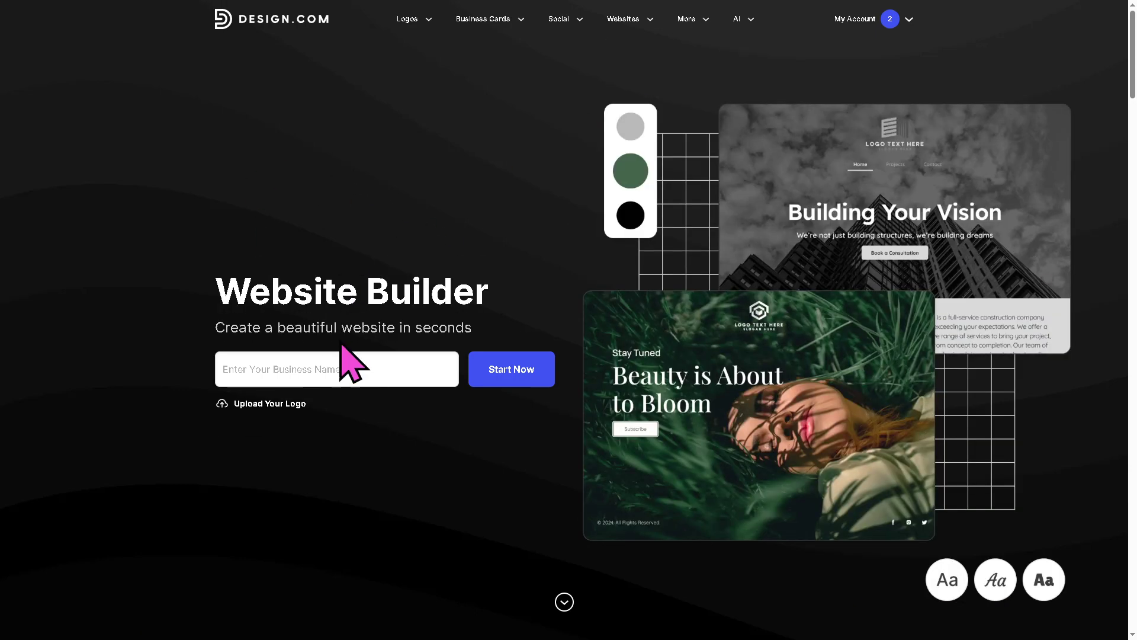
mouse_move(431, 19)
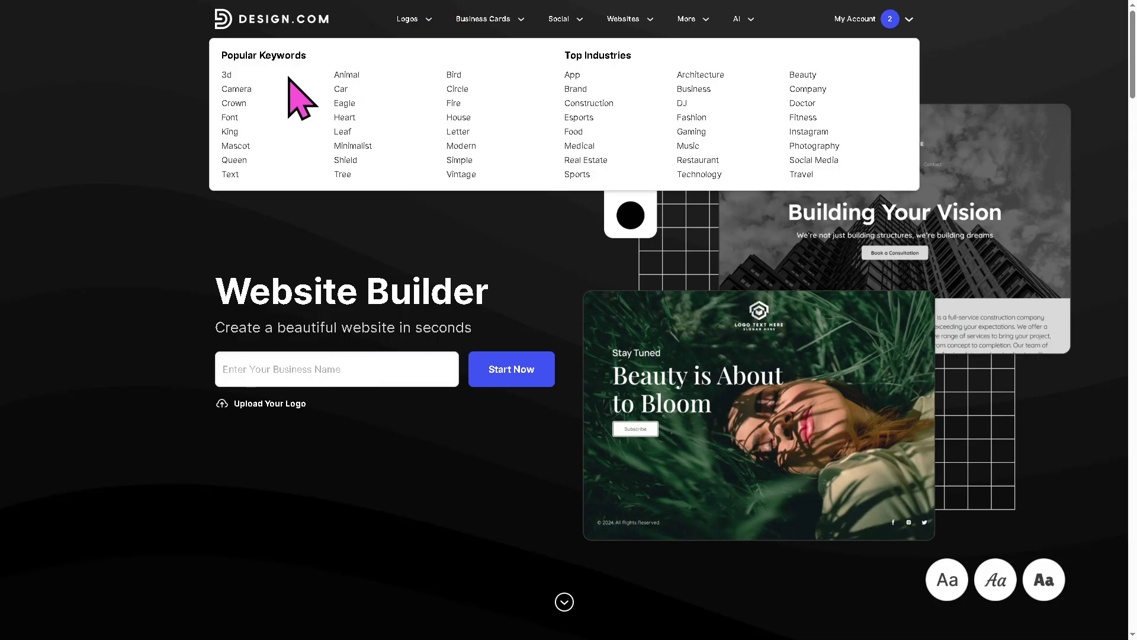
left_click(226, 75)
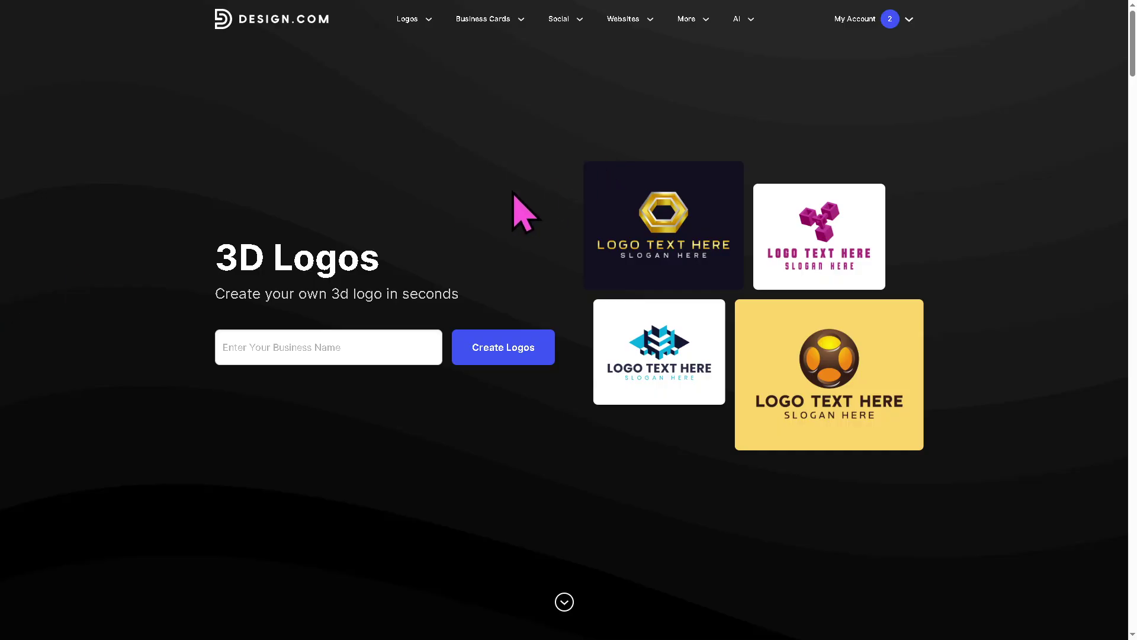
Step: Scroll through the grid of 3D logo templates, then return to the Design.com homepage
scroll(526, 216, "down", 4)
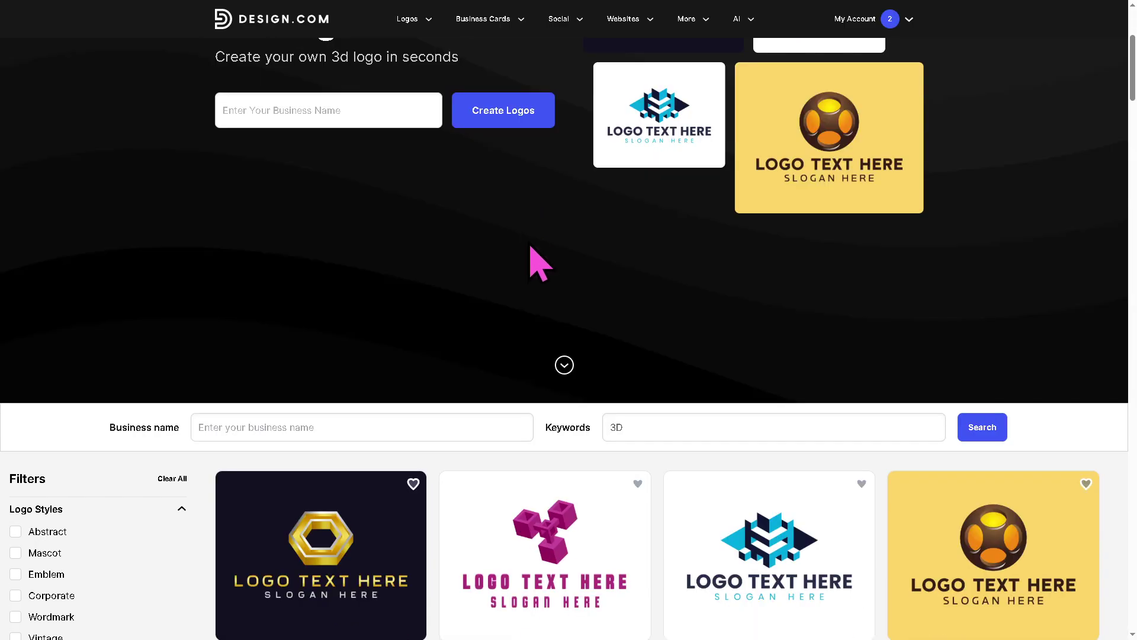
scroll(601, 375, "down", 2)
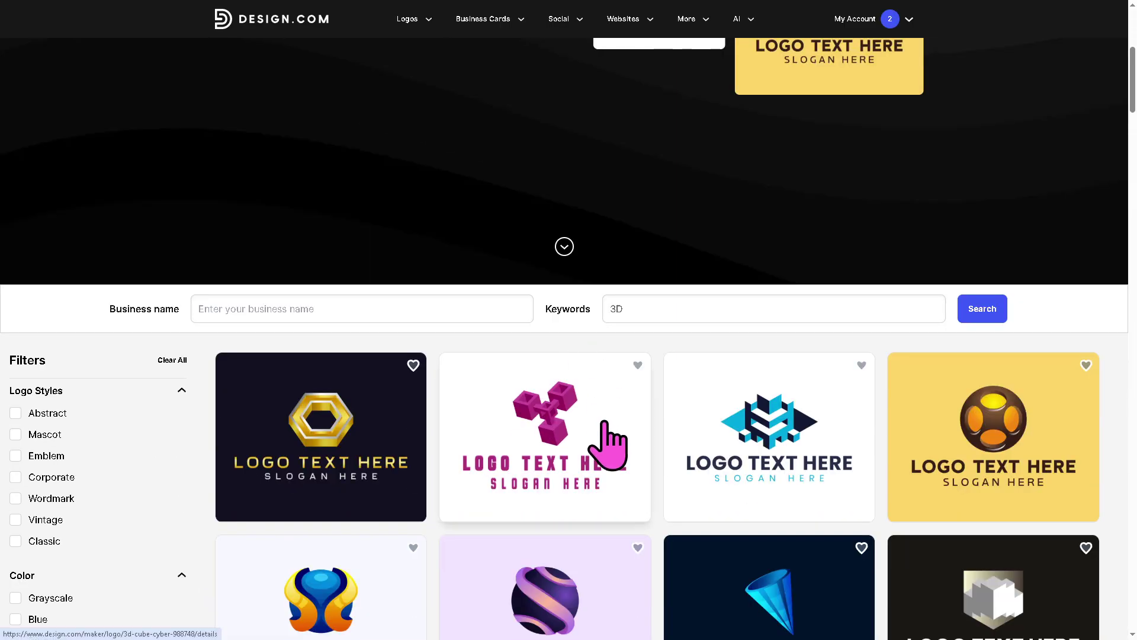
scroll(599, 453, "down", 2)
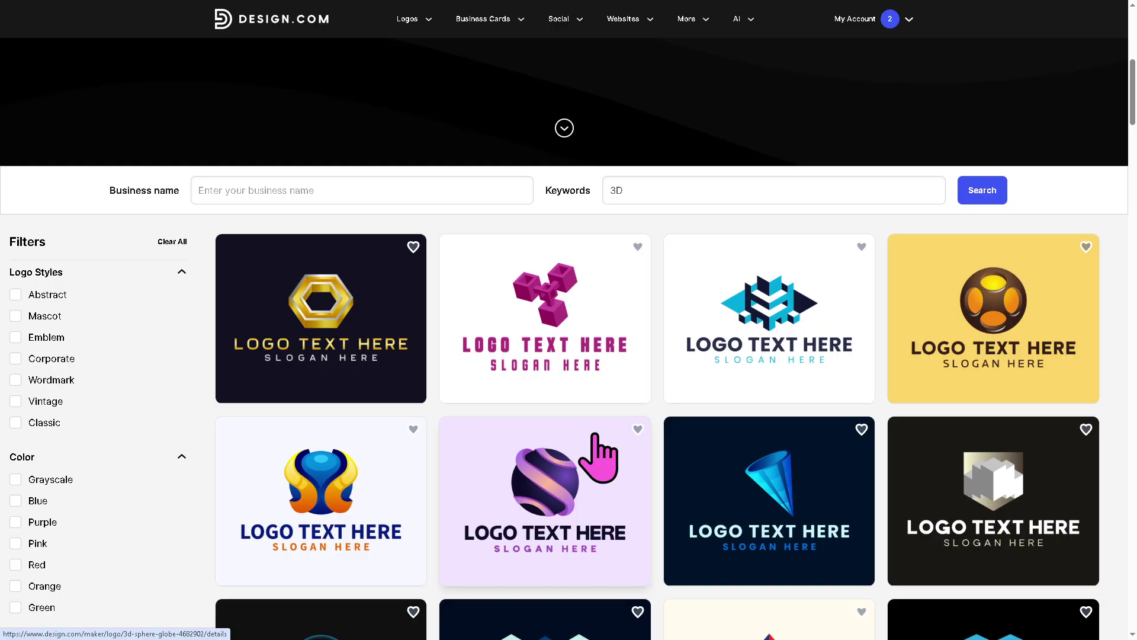
scroll(598, 458, "down", 1)
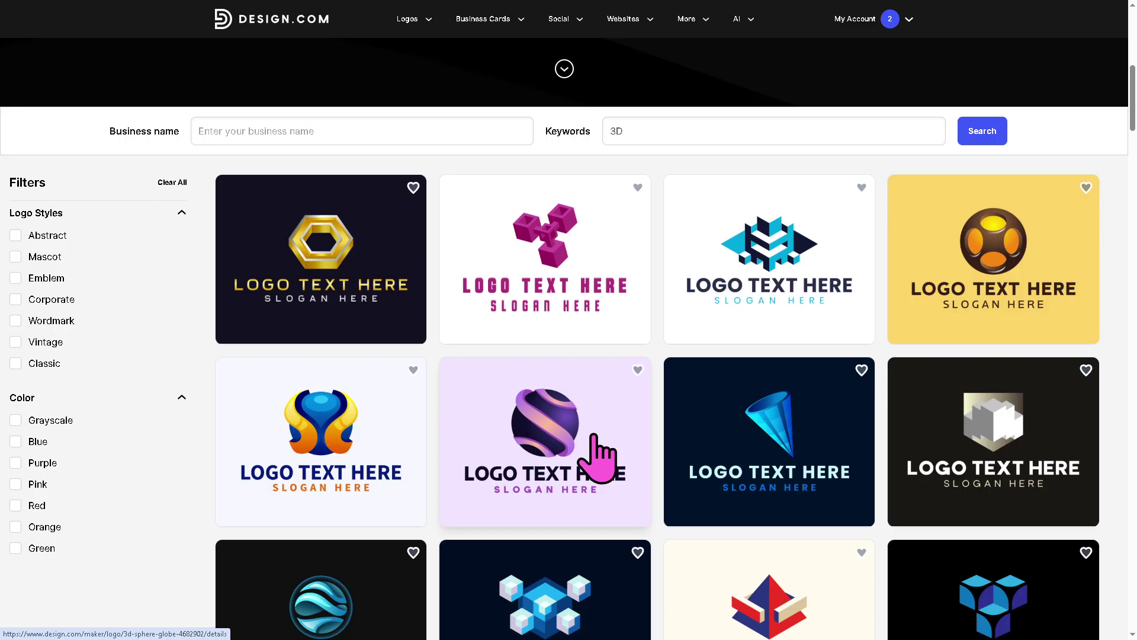
scroll(598, 458, "down", 1)
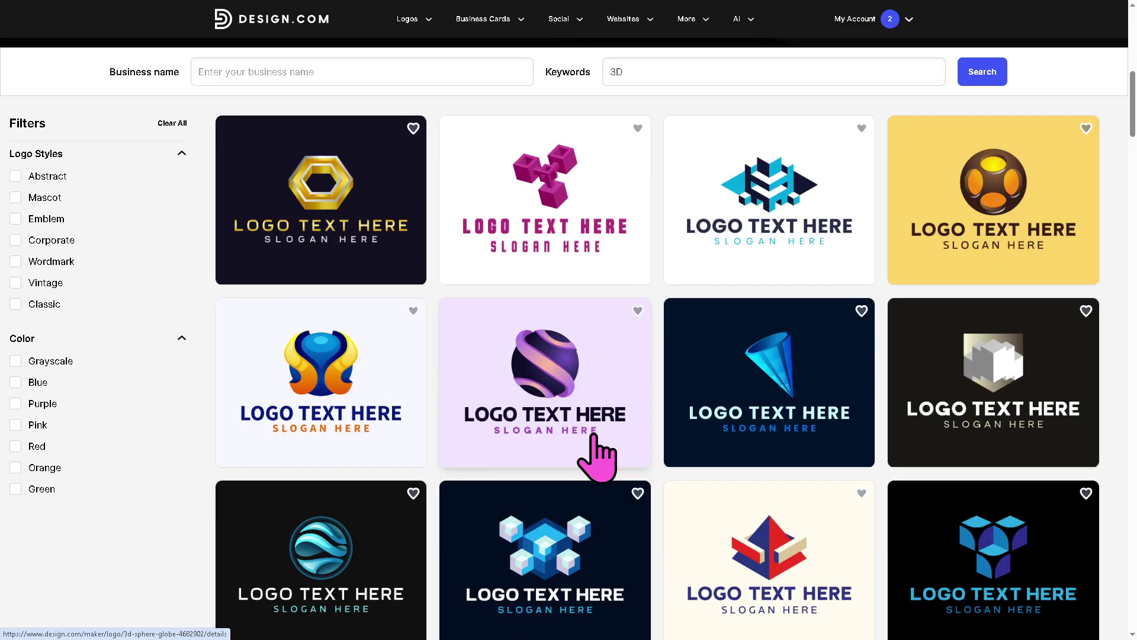
scroll(598, 458, "down", 2)
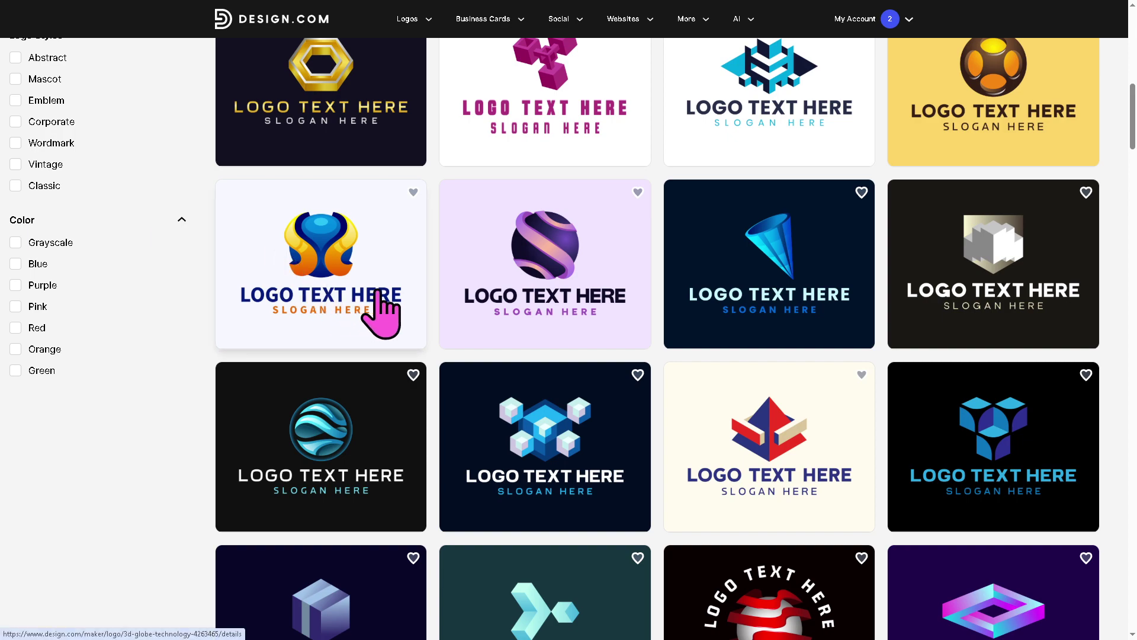
scroll(444, 292, "down", 1)
scroll(446, 315, "down", 2)
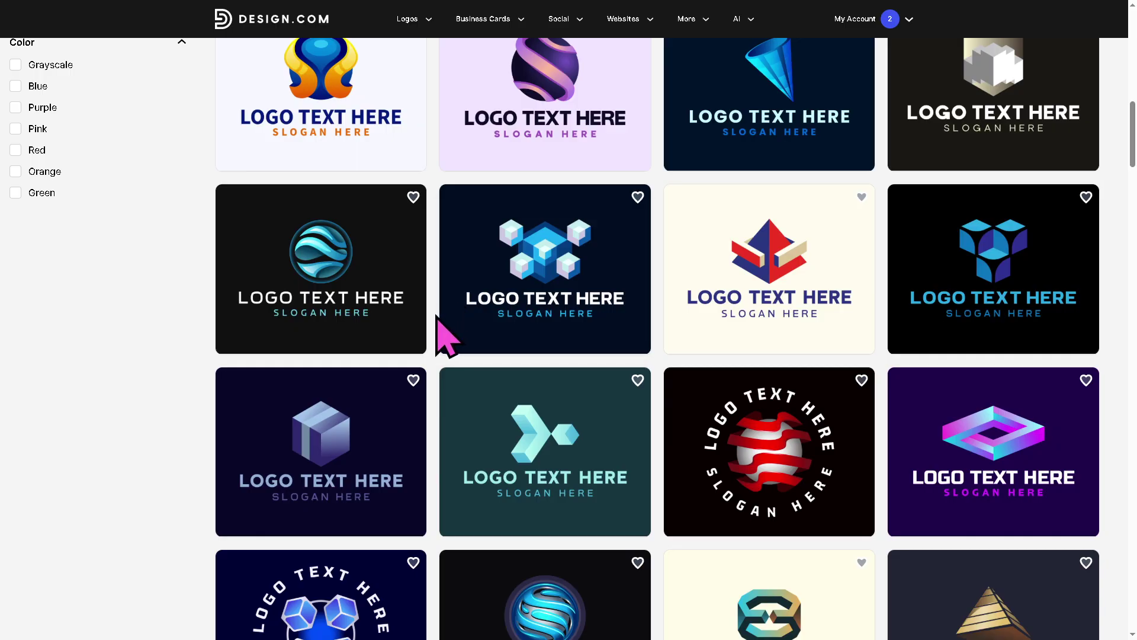
scroll(446, 335, "down", 3)
scroll(448, 335, "up", 1)
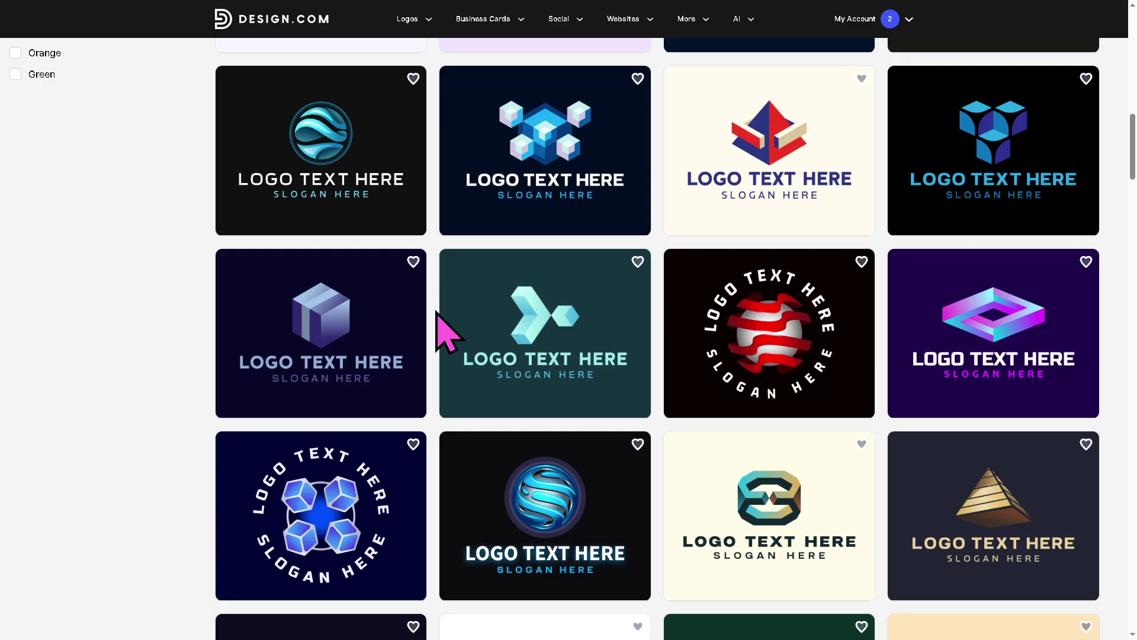
scroll(448, 333, "down", 2)
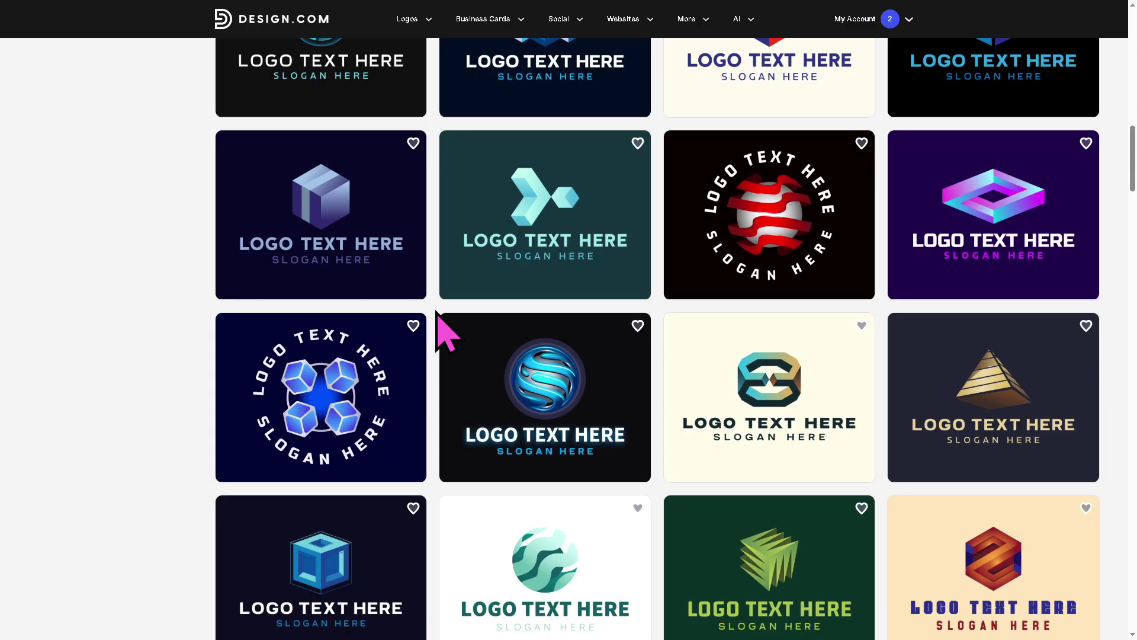
scroll(448, 333, "down", 1)
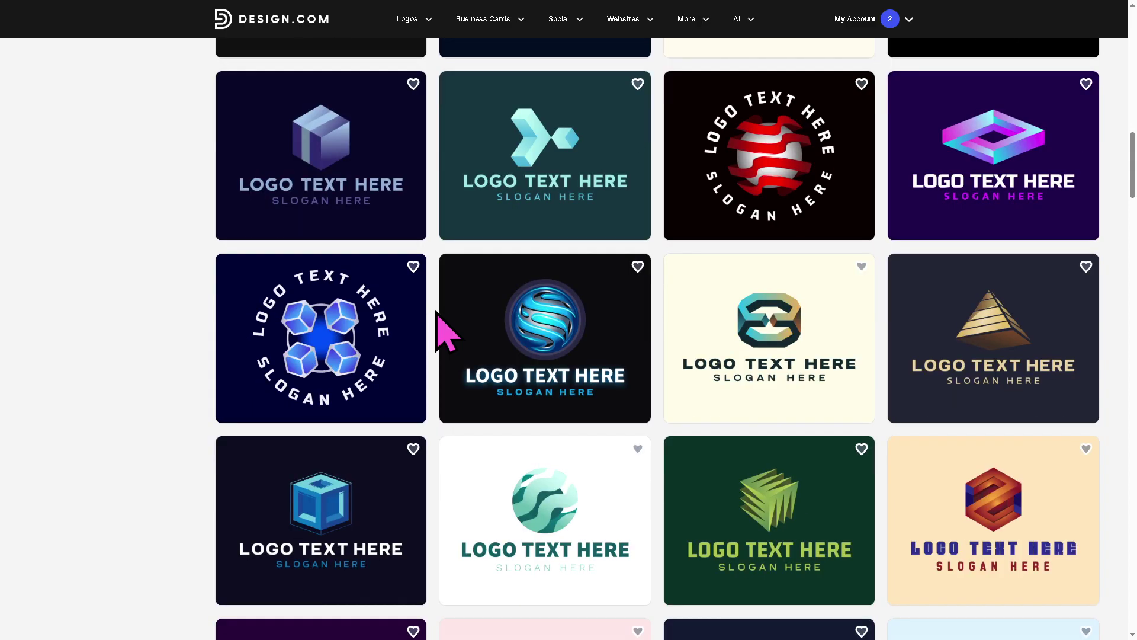
scroll(448, 333, "down", 2)
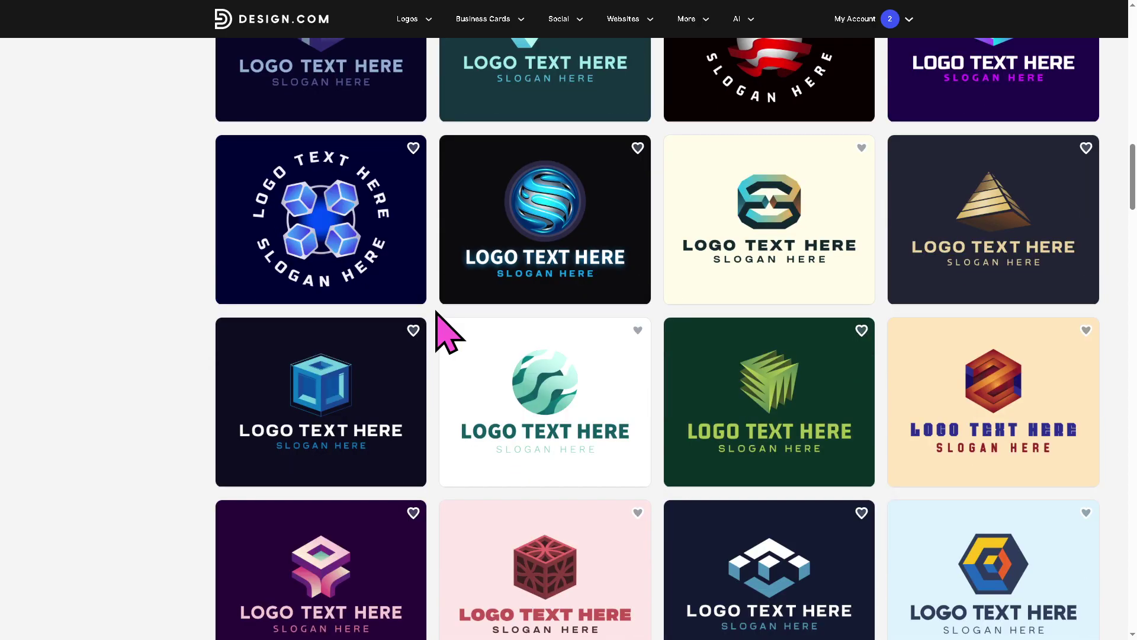
scroll(220, 284, "down", 1)
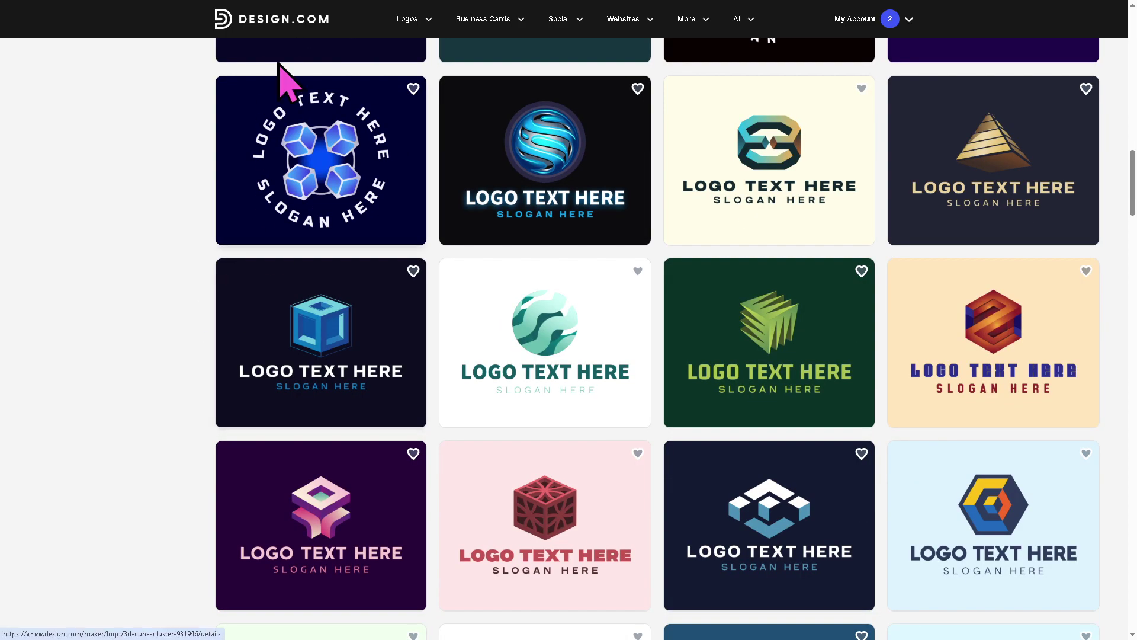
left_click(286, 13)
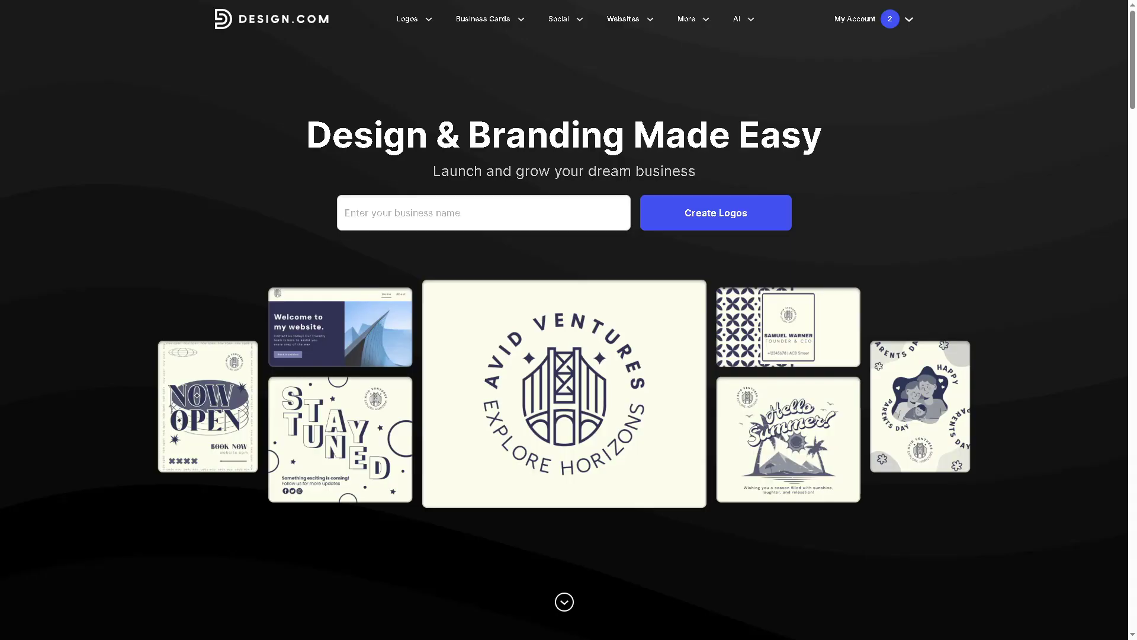